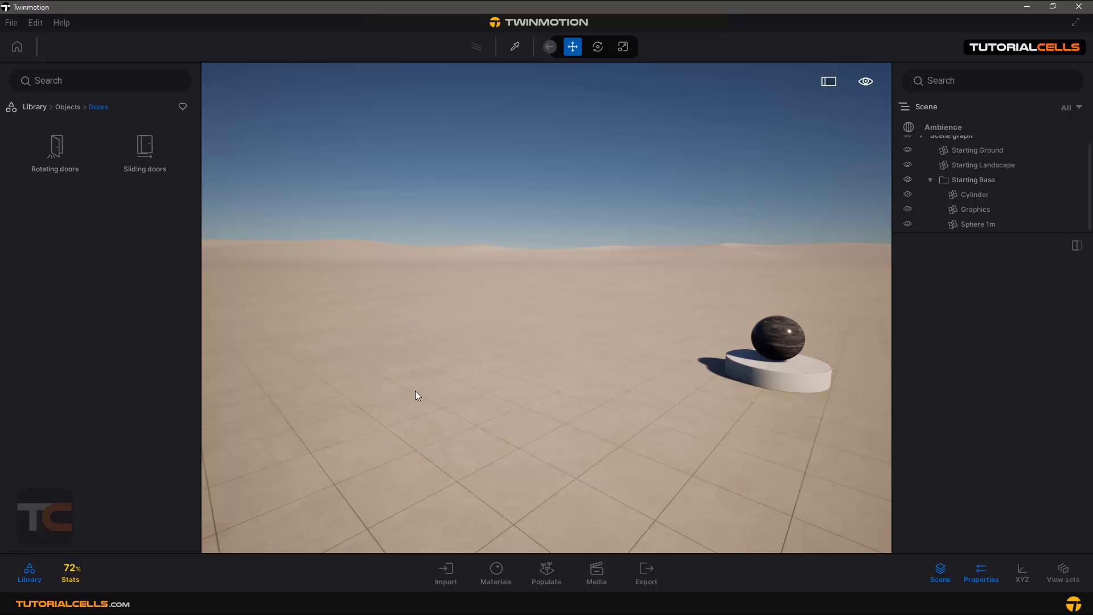
Place a Simple Rotating 04 door from the Rotating doors library on the ground beside the sphere's base
left_click(51, 149)
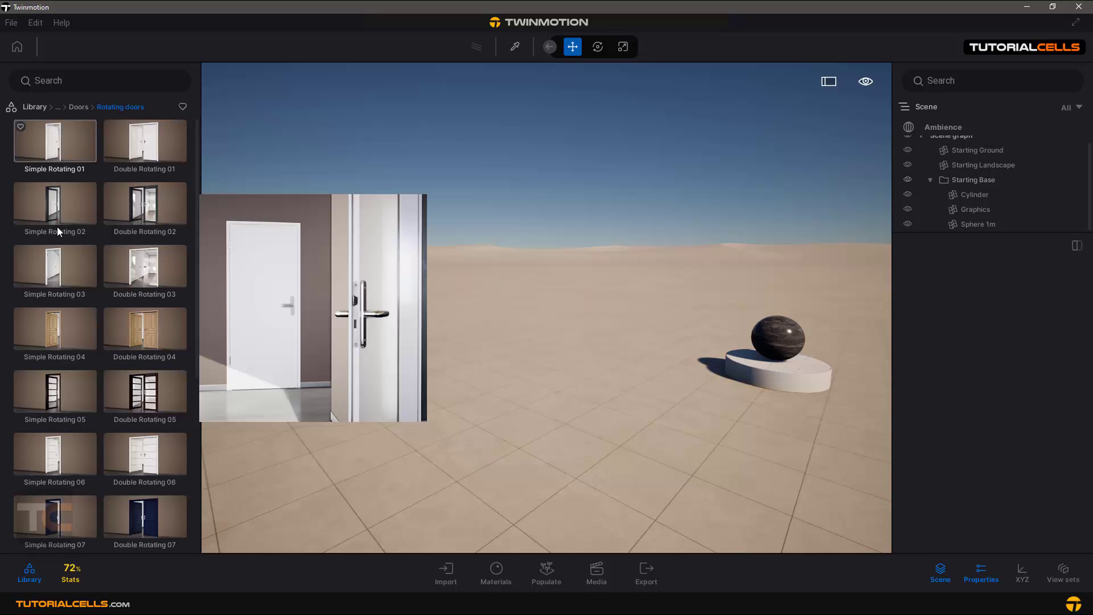
mouse_move(57, 325)
left_click_drag(57, 323, 435, 400)
scroll(477, 425, "down", 4)
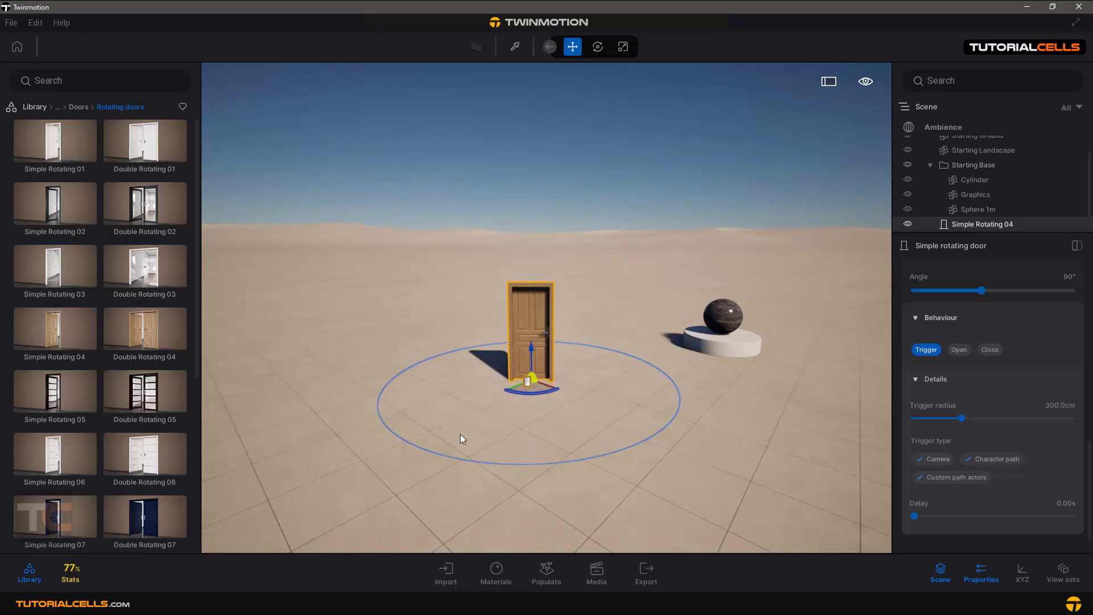
Change the door model to Style 8 after previewing Style 5
scroll(990, 348, "up", 6)
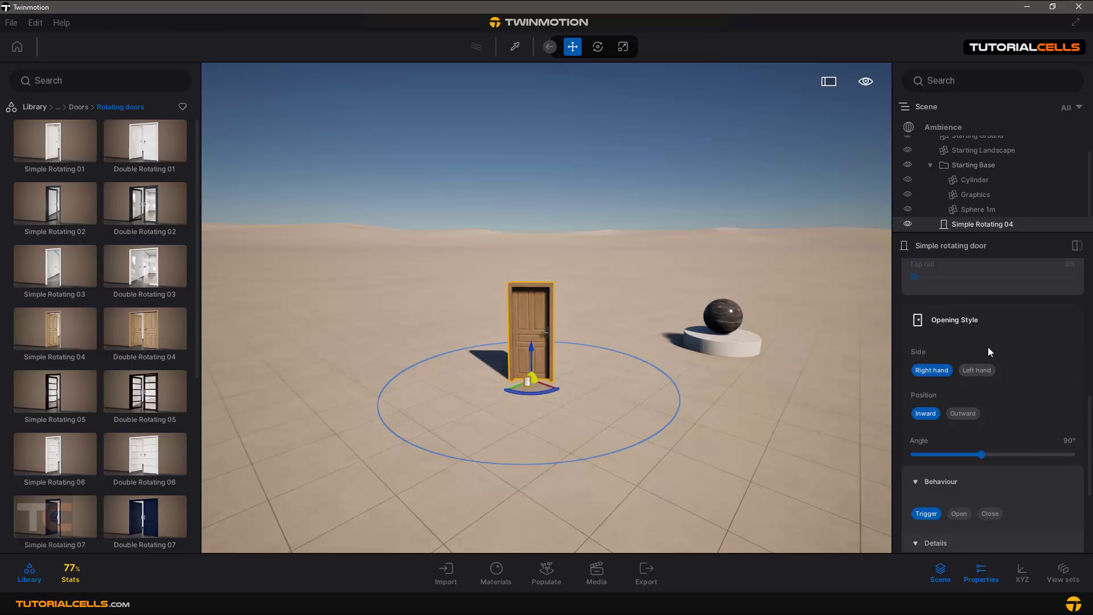
scroll(991, 340, "up", 5)
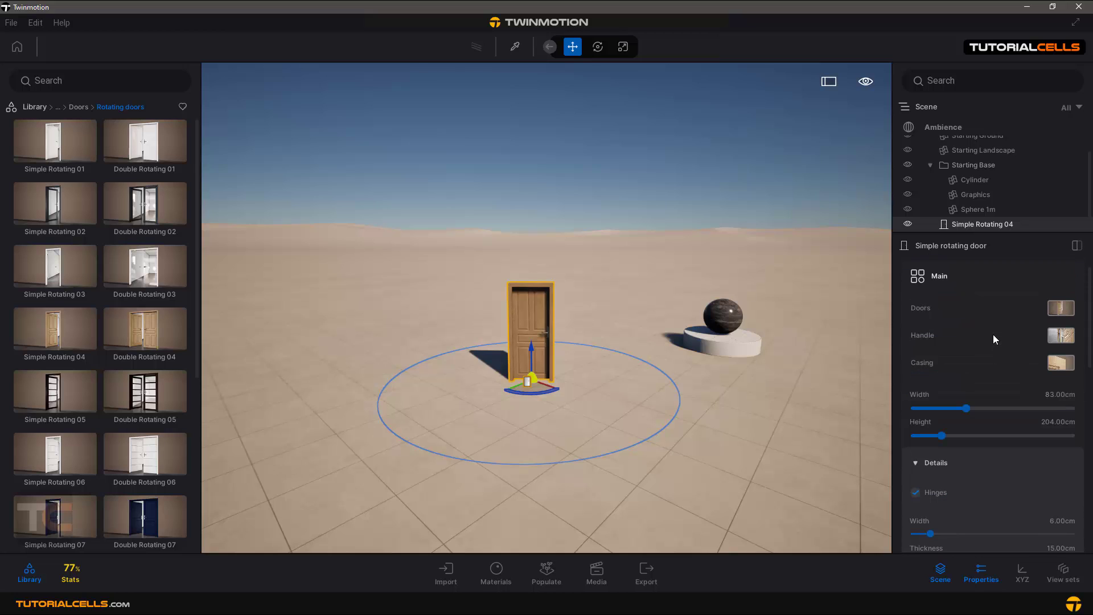
left_click(1054, 313)
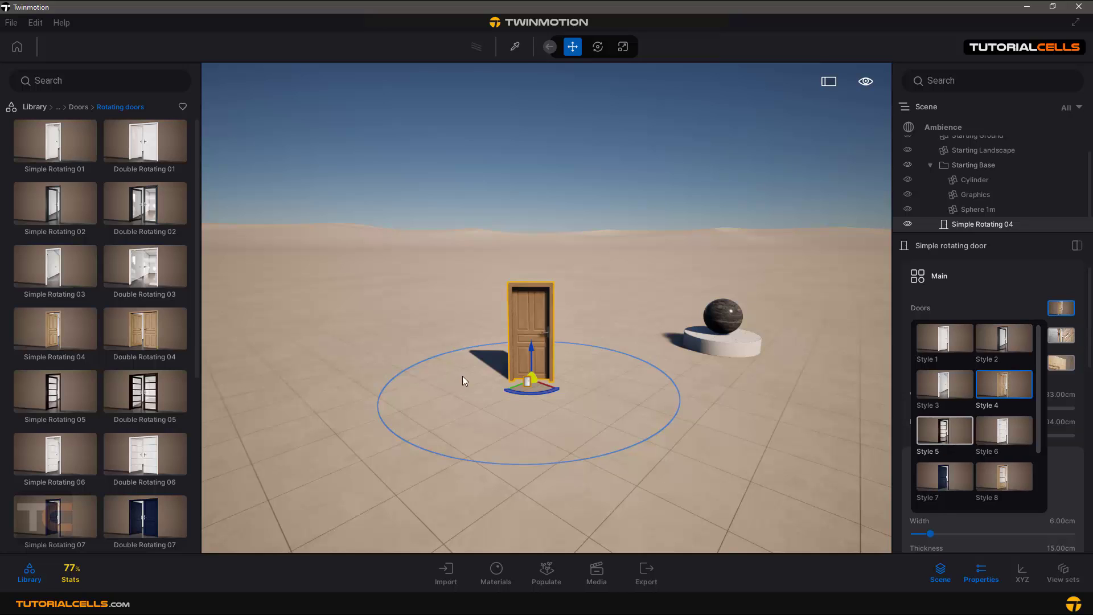
left_click(942, 441)
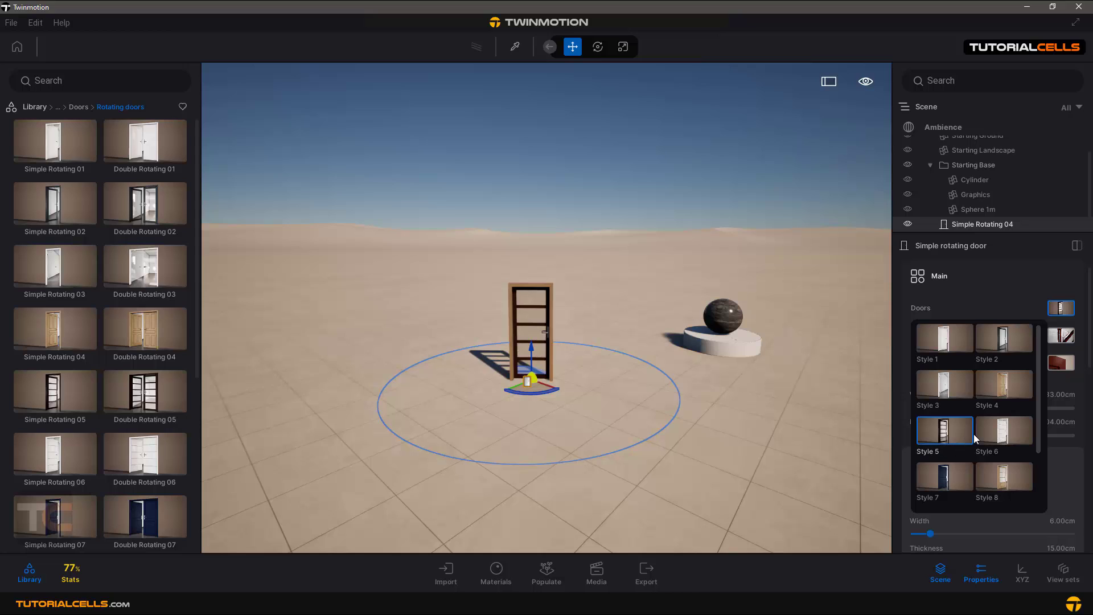
left_click(992, 473)
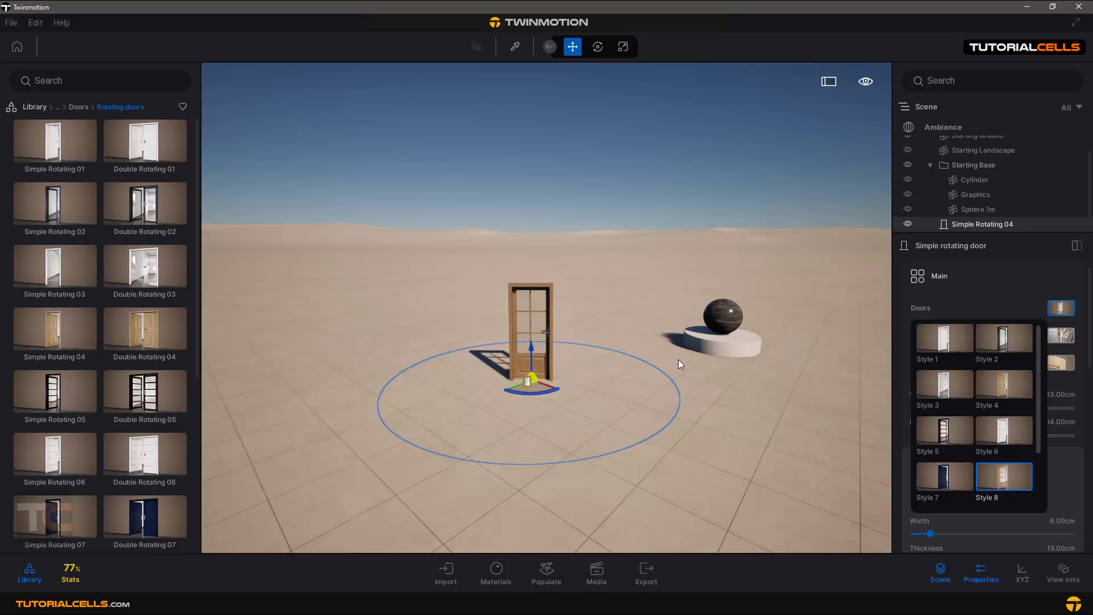
Review the door's opening style settings and approach it inside its trigger circle to examine how it opens
left_click(975, 275)
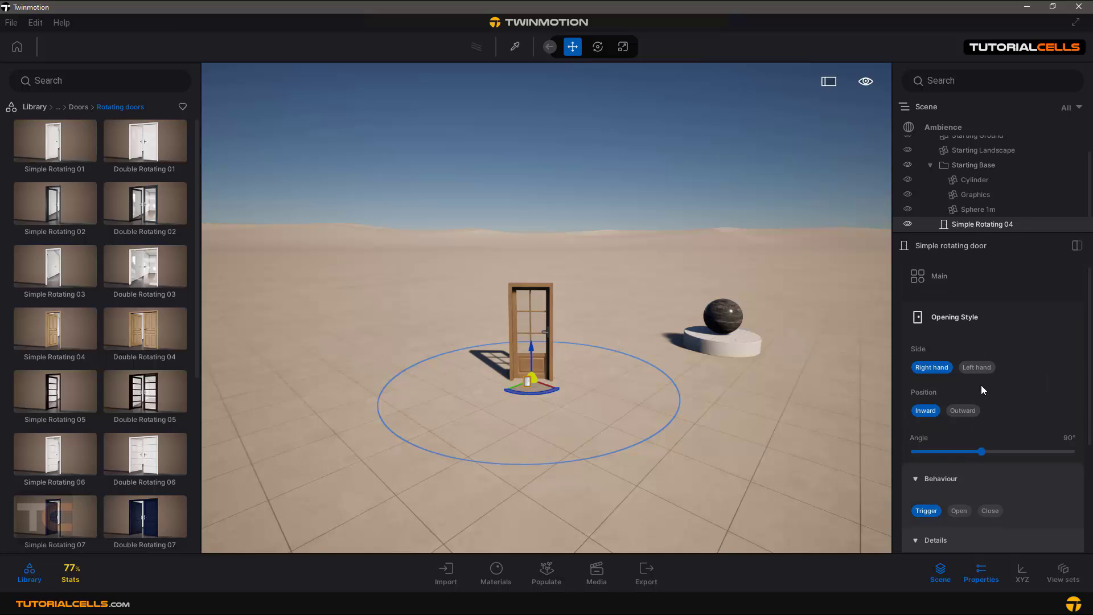
scroll(944, 380, "down", 2)
scroll(954, 383, "up", 2)
left_click(943, 279)
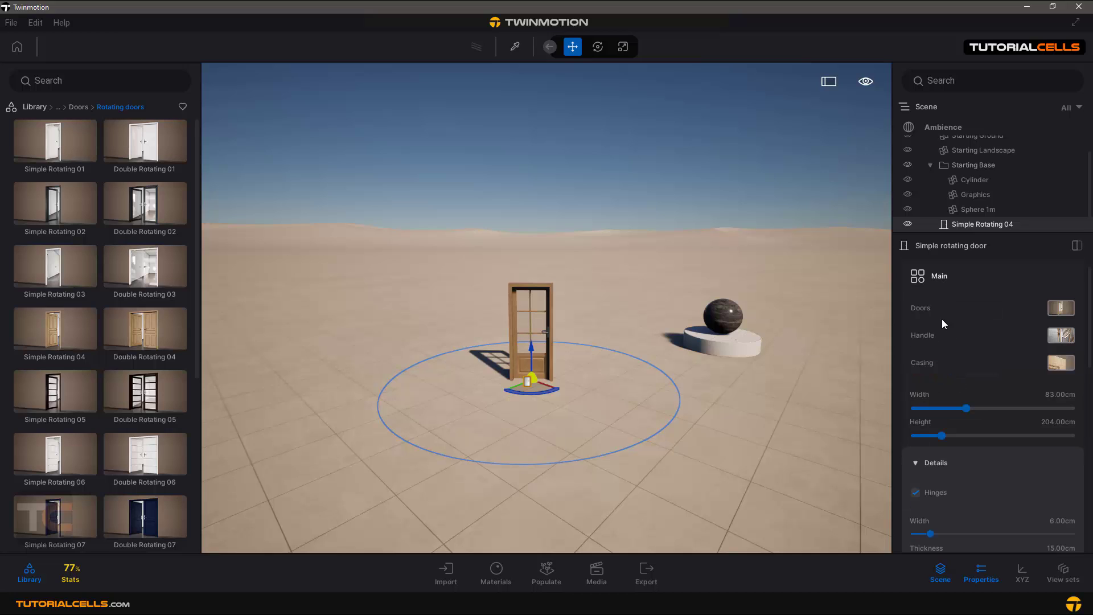
right_click_drag(552, 335, 575, 335)
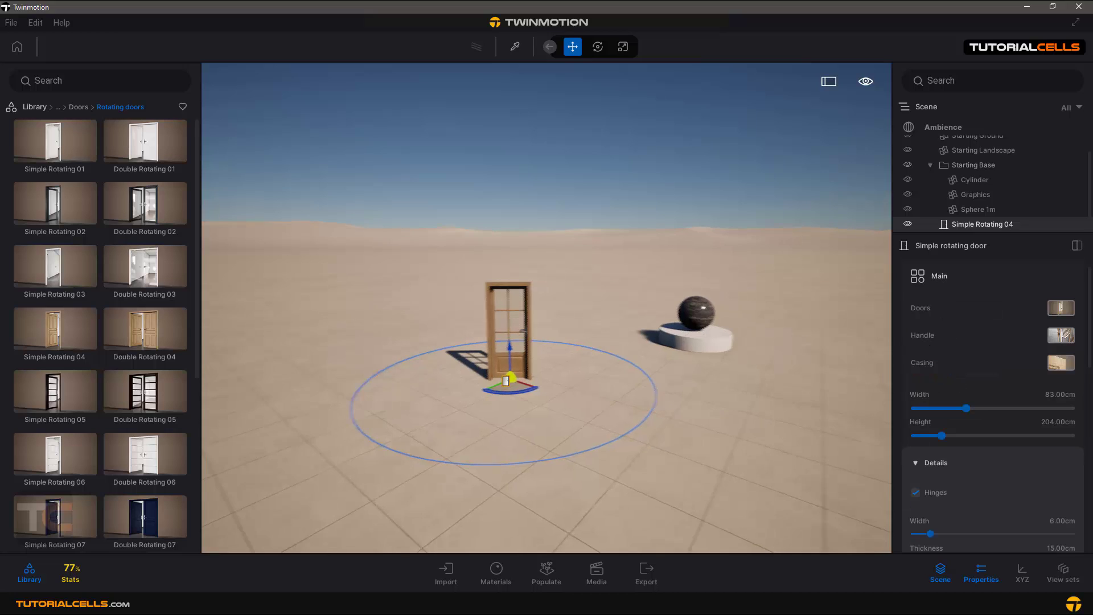
mouse_move(540, 368)
right_mouse_down()
mouse_move(519, 375)
mouse_move(545, 371)
right_mouse_up()
scroll(540, 368, "up", 4)
mouse_move(545, 371)
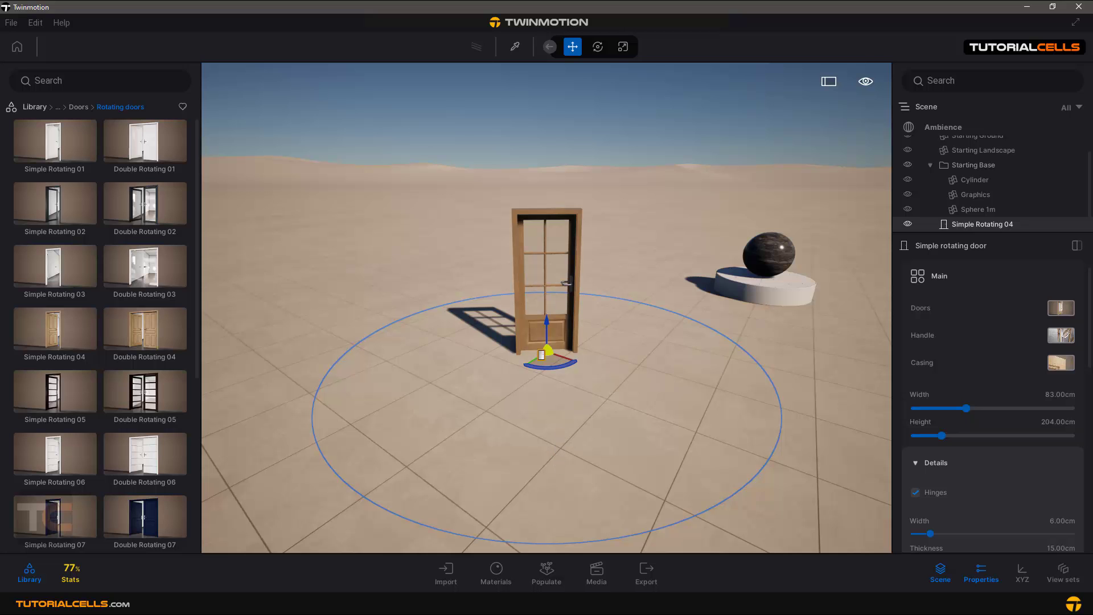
scroll(545, 371, "up", 3)
mouse_move(545, 371)
right_mouse_down()
mouse_move(548, 347)
mouse_move(540, 353)
right_mouse_up()
scroll(547, 348, "up", 3)
scroll(548, 353, "up", 3)
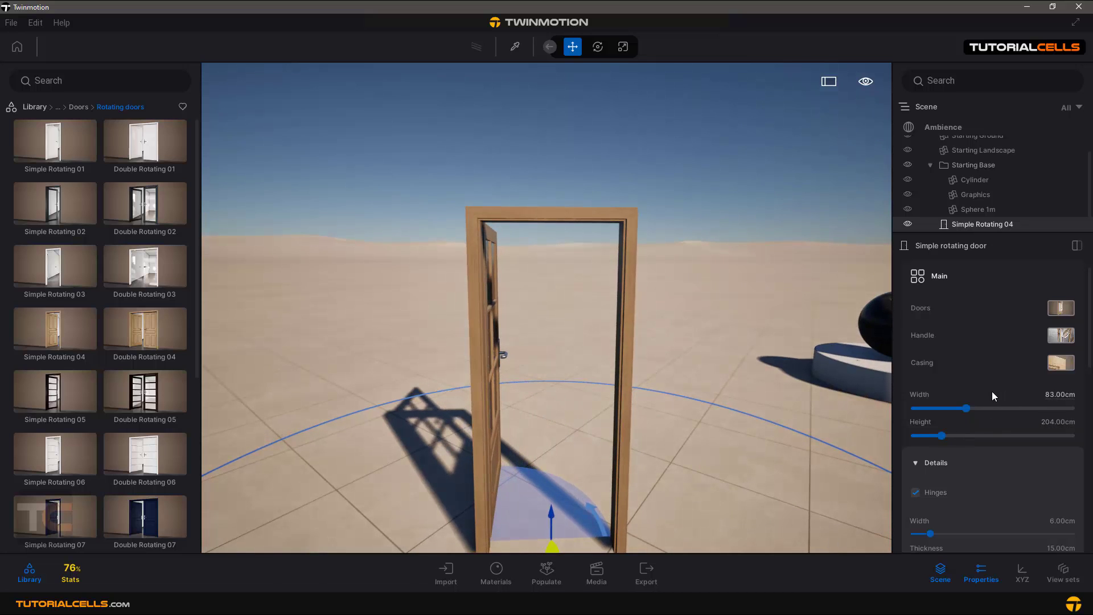
Browse the door's Main and Opening Style settings, collapsing their Details and Behaviour groups and both sections
left_click(917, 463)
scroll(935, 491, "down", 2)
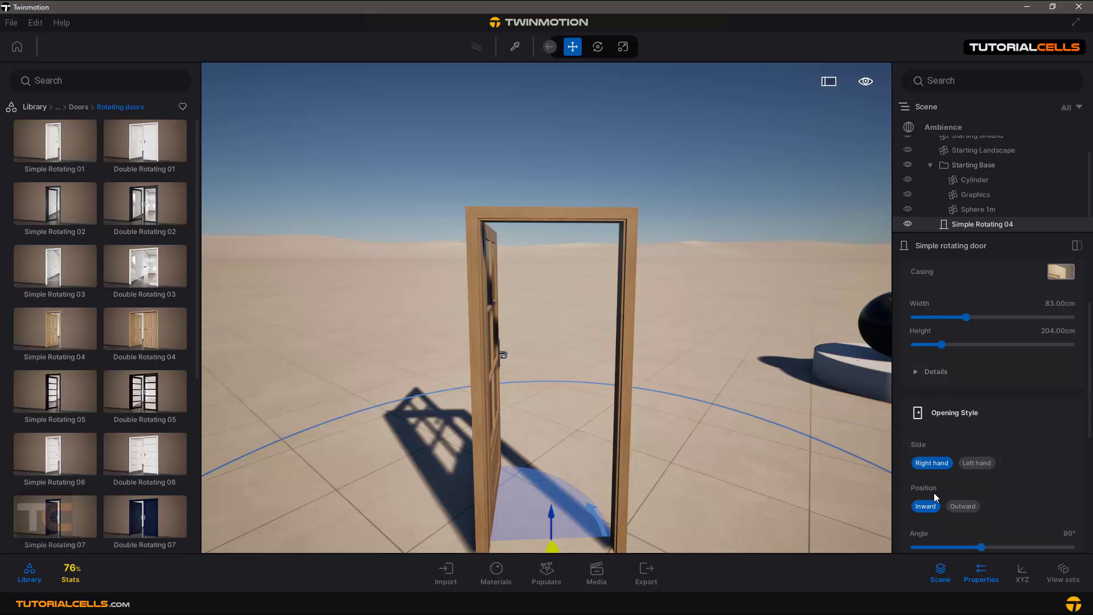
scroll(934, 493, "down", 1)
left_click(954, 398)
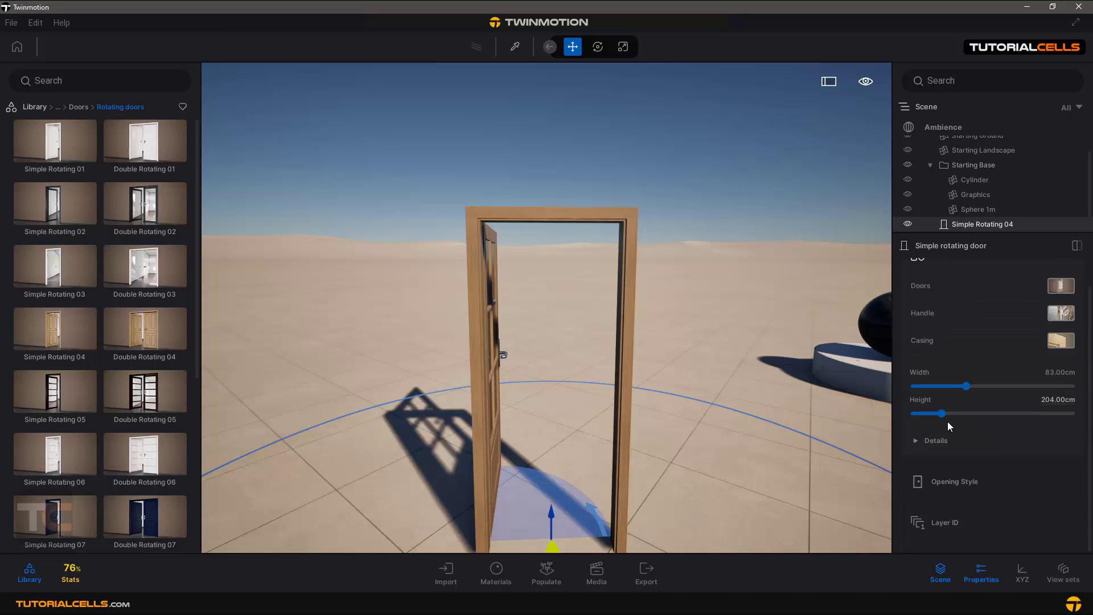
left_click(959, 489)
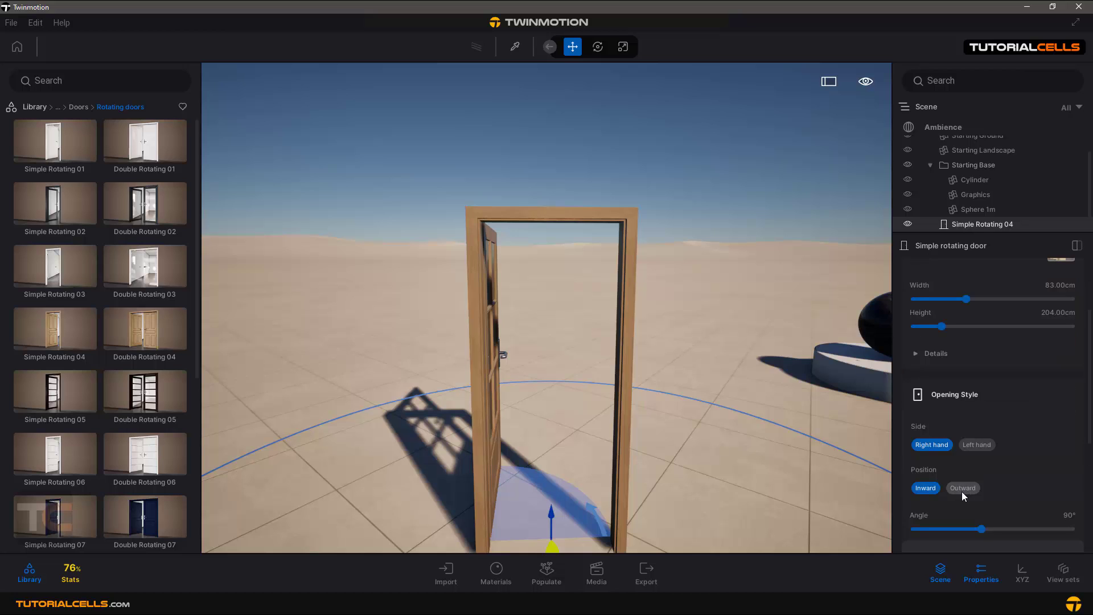
scroll(982, 462, "down", 5)
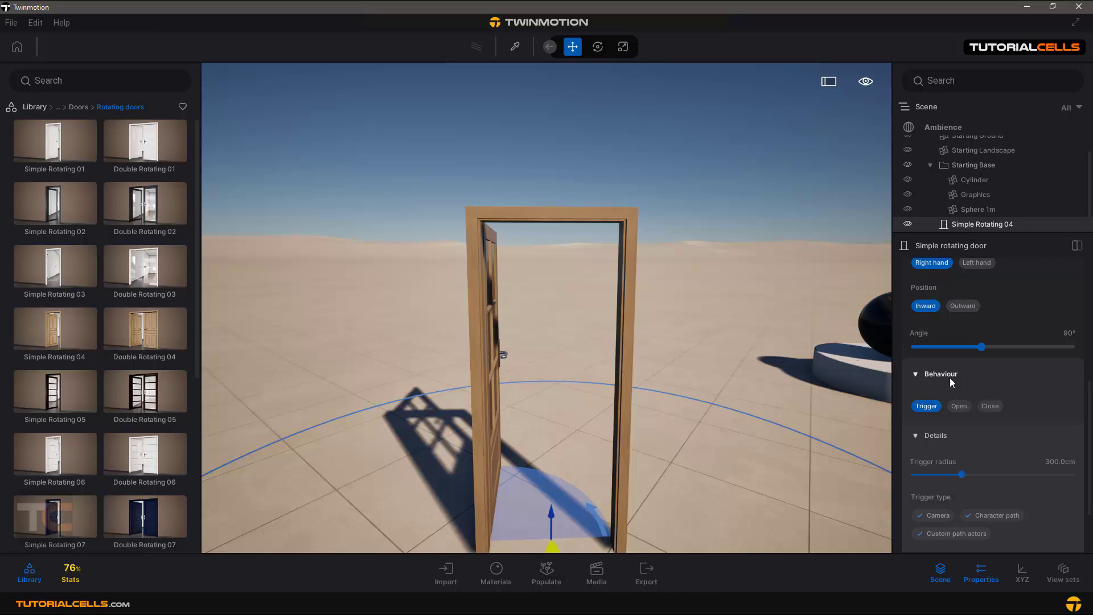
left_click(918, 440)
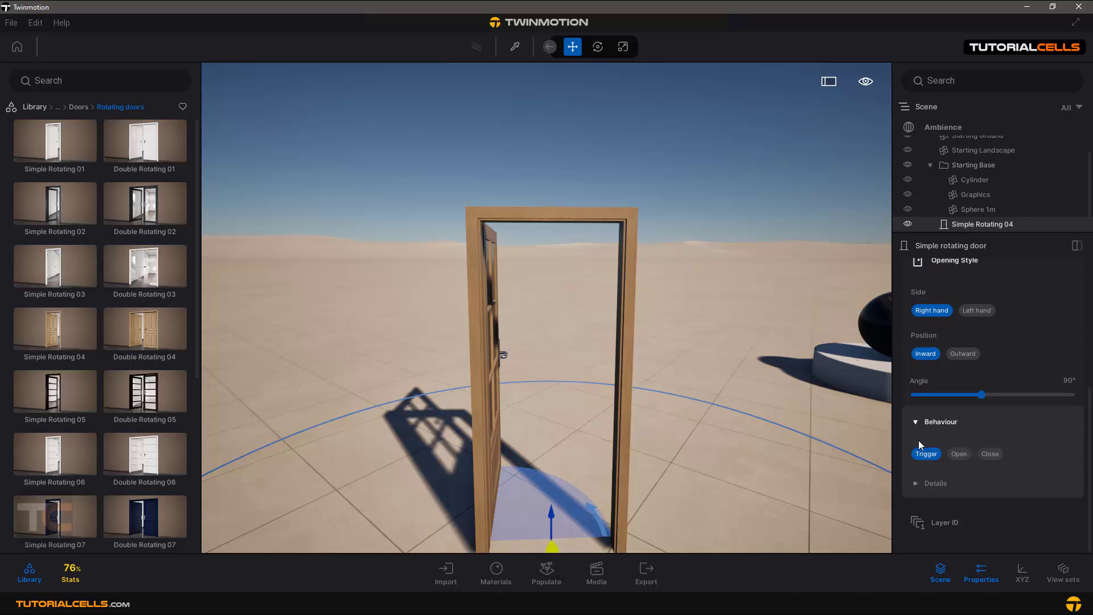
left_click(918, 425)
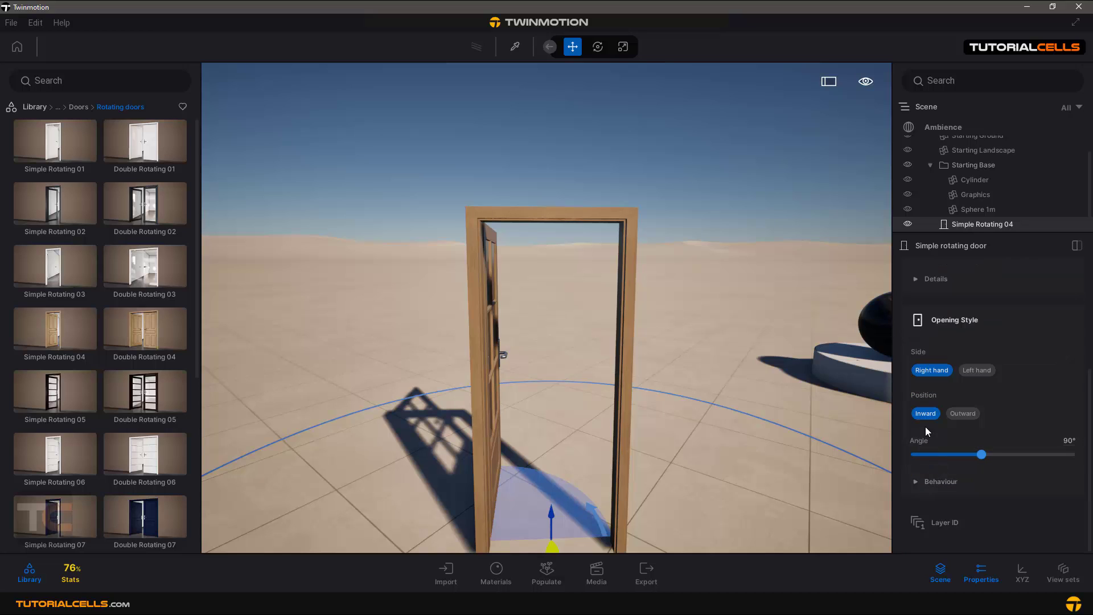
scroll(925, 408, "up", 2)
left_click(941, 399)
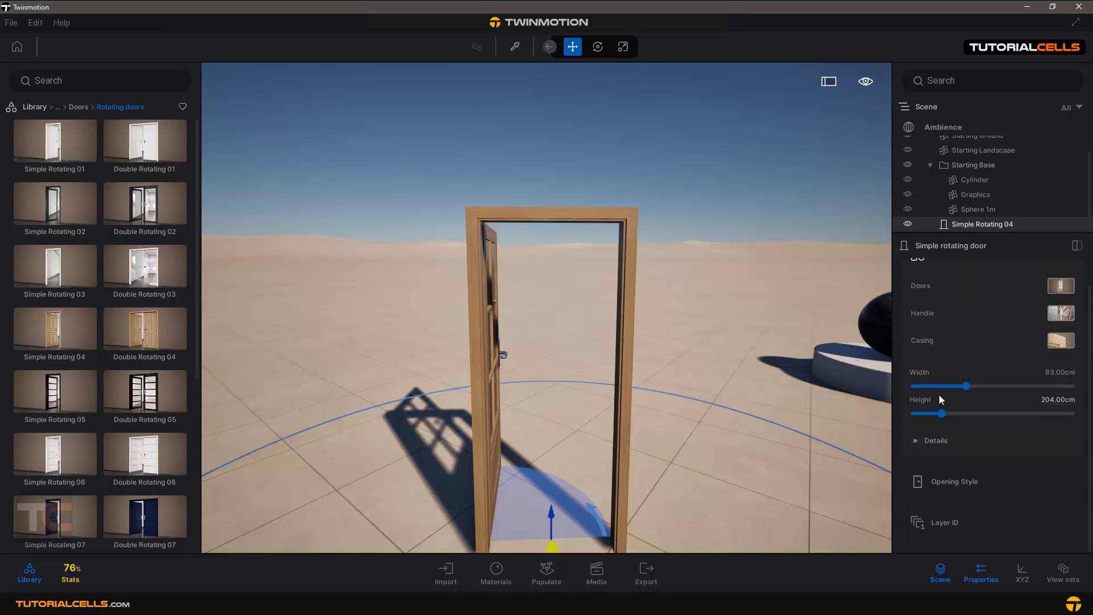
scroll(938, 394, "up", 1)
left_click(935, 286)
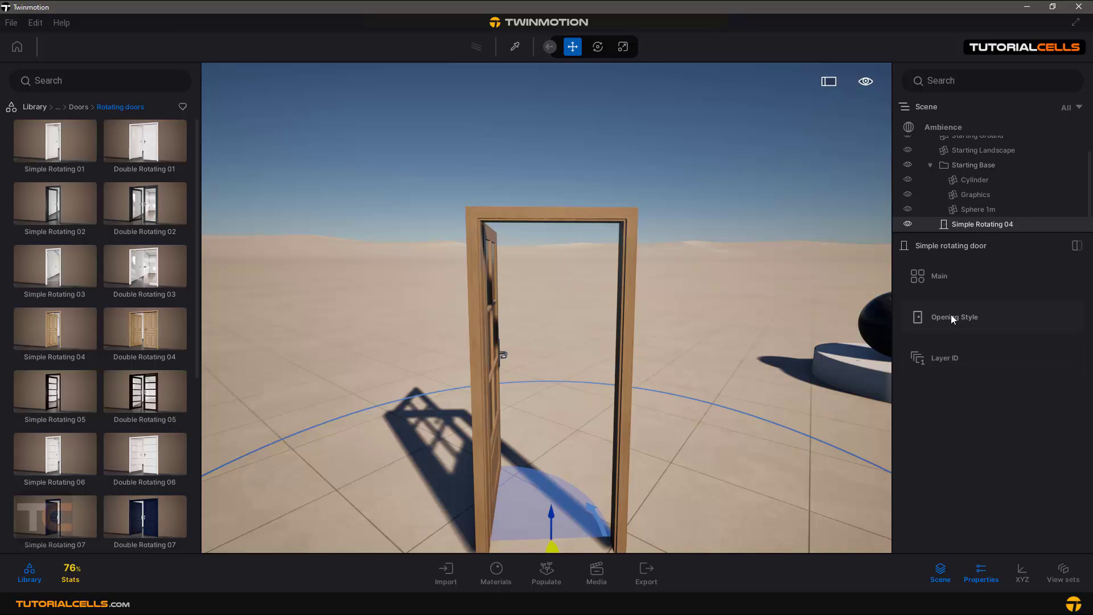
Change the door's handle to Style 4 after previewing Style 3 on the open door
left_click(945, 276)
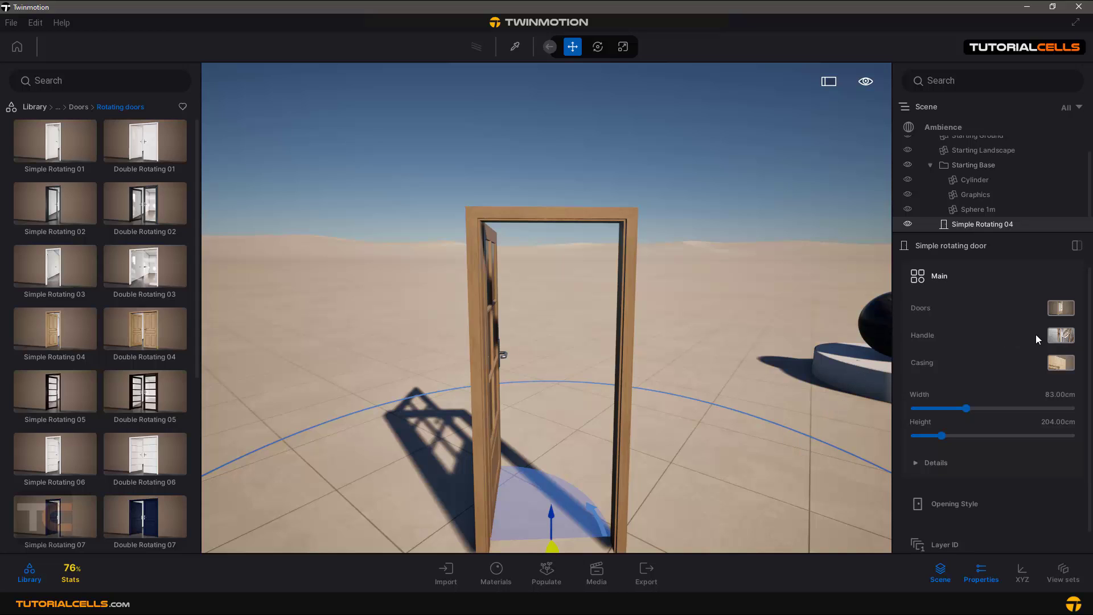
left_click(1060, 335)
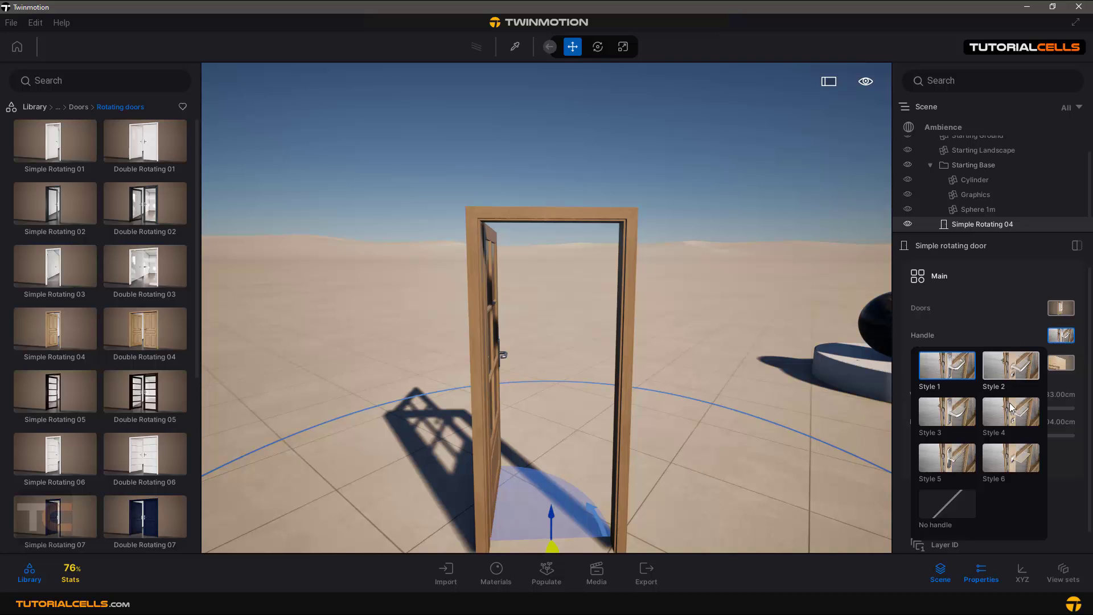
left_click(947, 412)
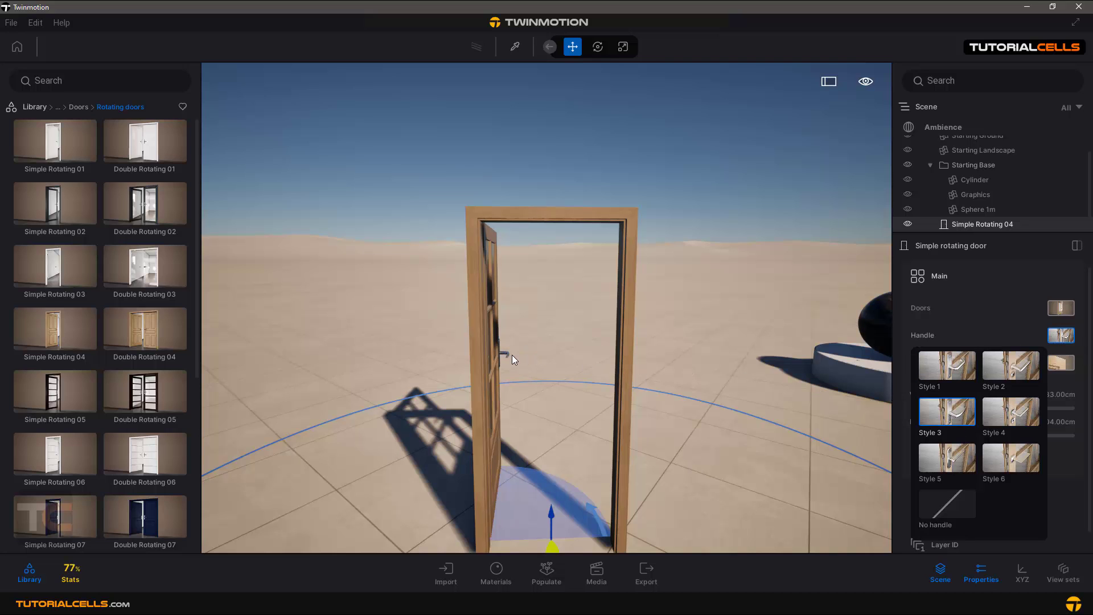
key("w")
right_click_drag(513, 354, 419, 348)
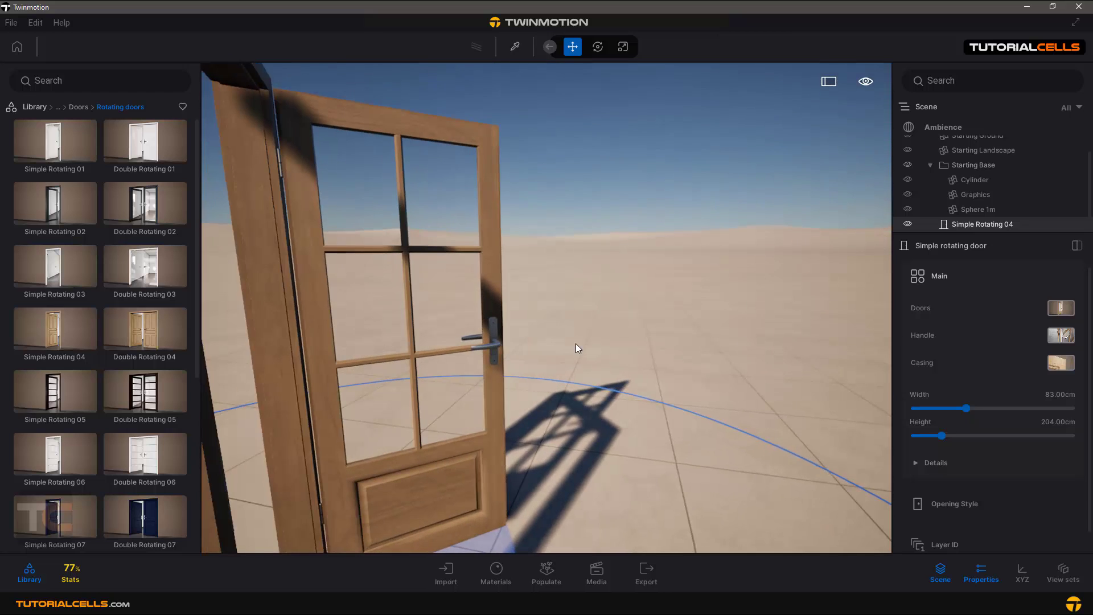
left_click(1059, 341)
left_click(1016, 413)
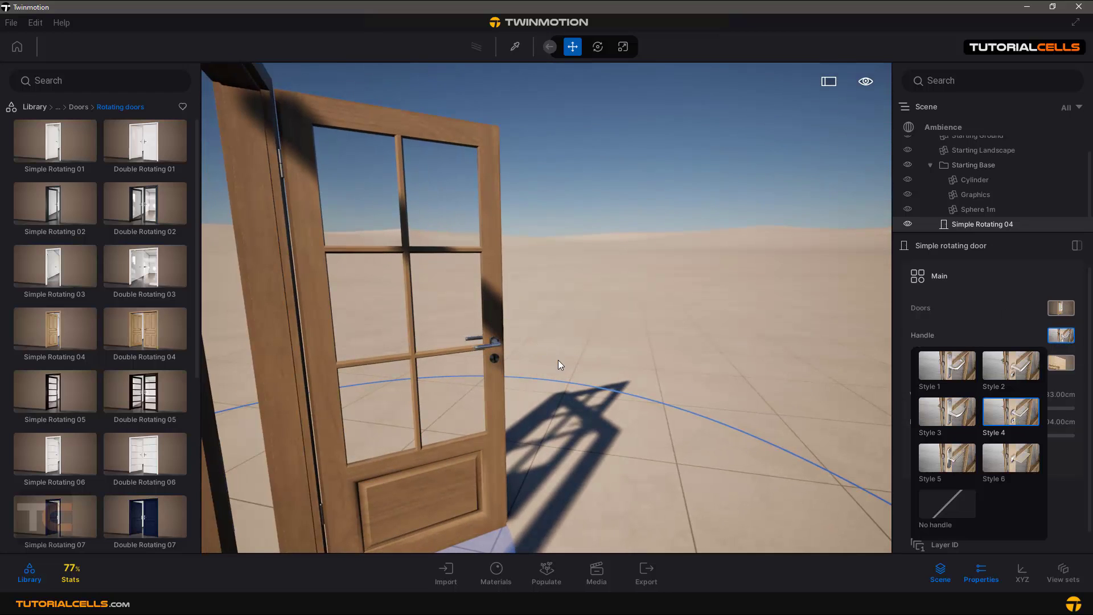
Change the door's casing to Style 4
left_click(1060, 363)
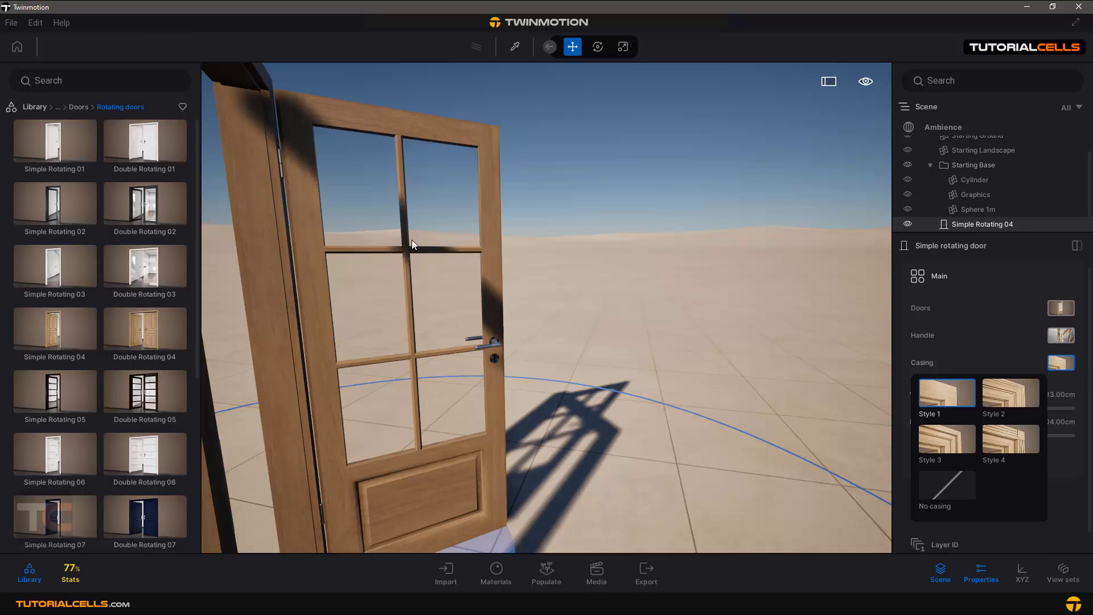
right_click_drag(412, 240, 915, 12)
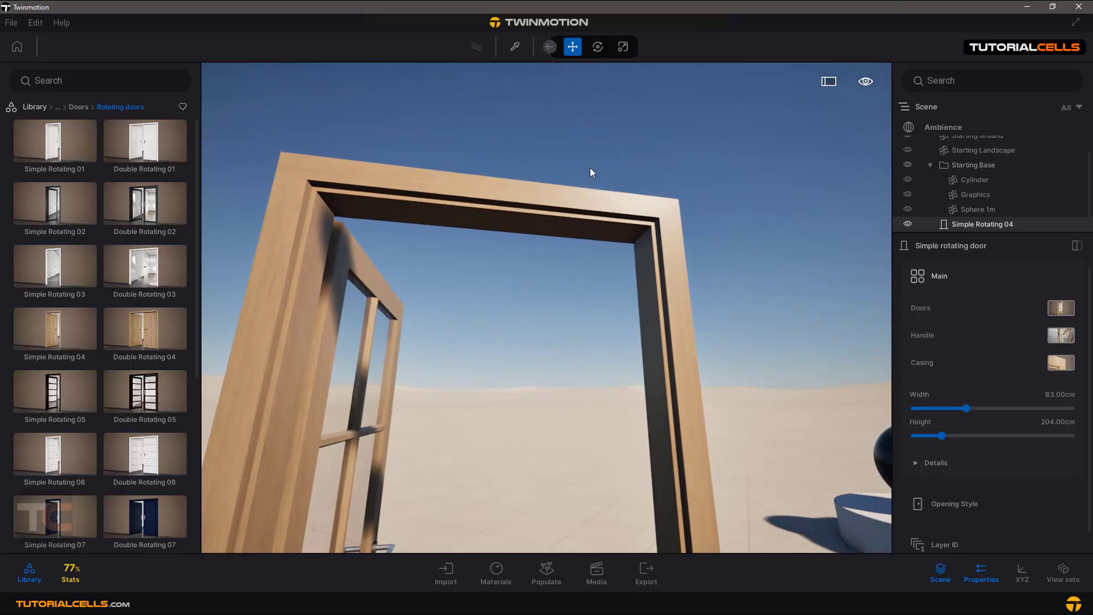
left_click(1060, 364)
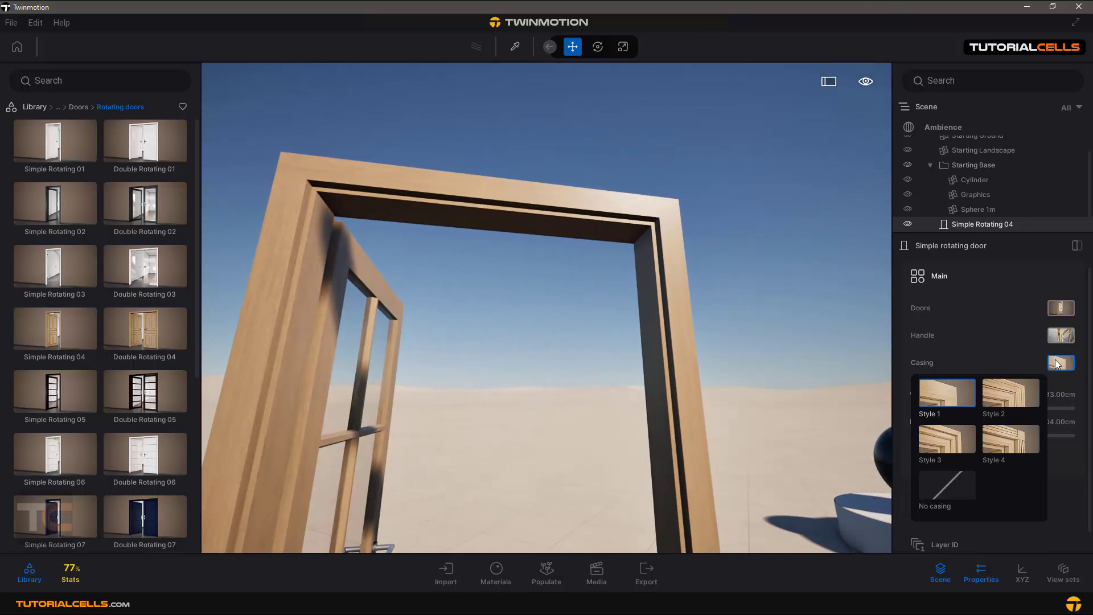
left_click(1011, 433)
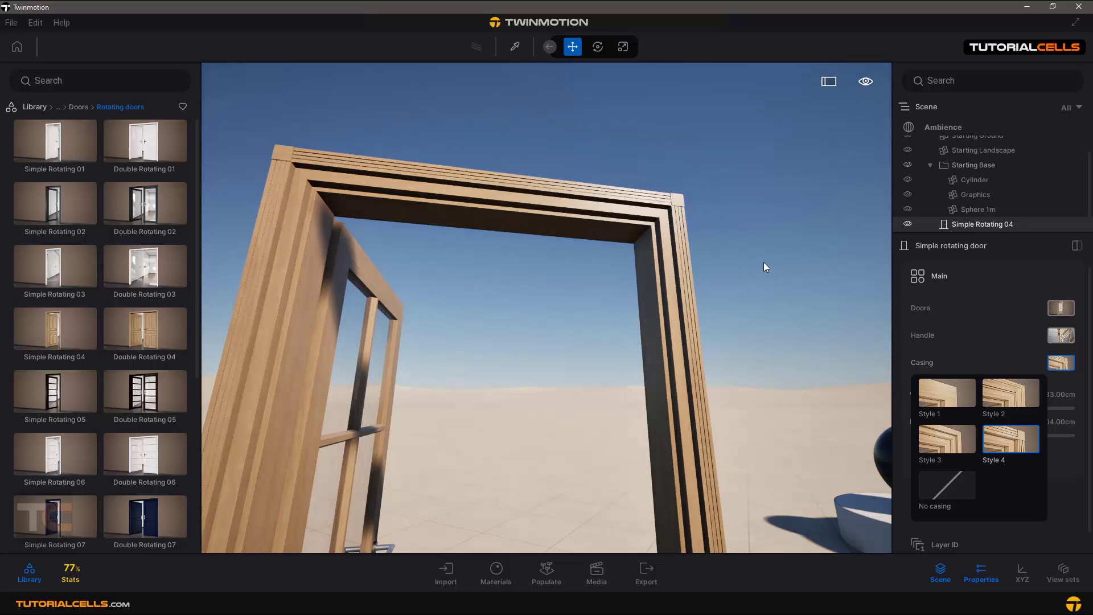
left_click(1059, 363)
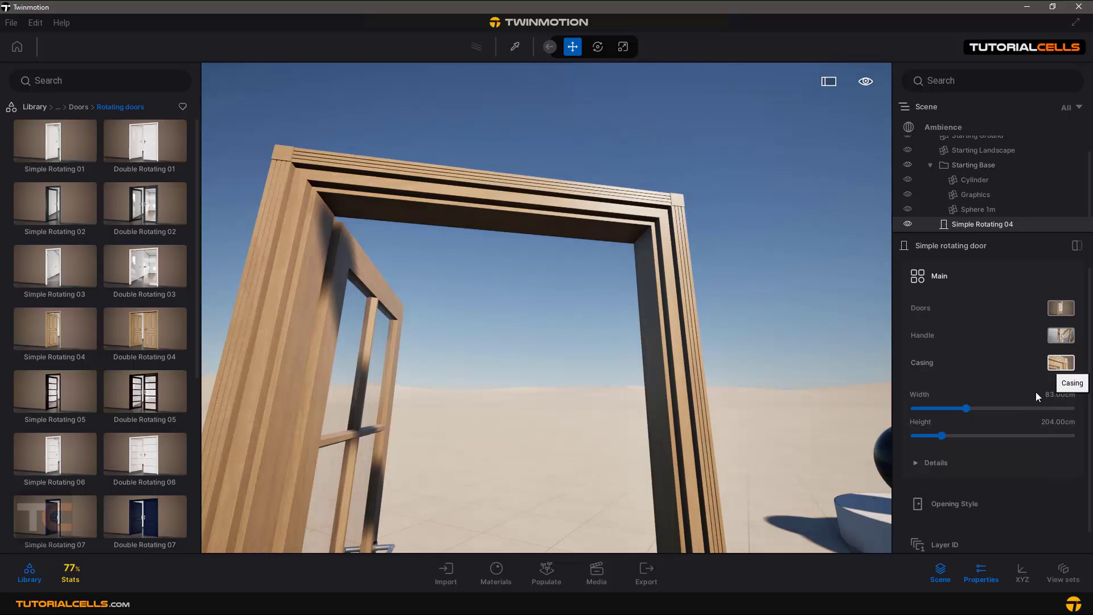
Enlarge the door to a width of about 104.64 cm and a height of about 217.81 cm
scroll(629, 404, "down", 5)
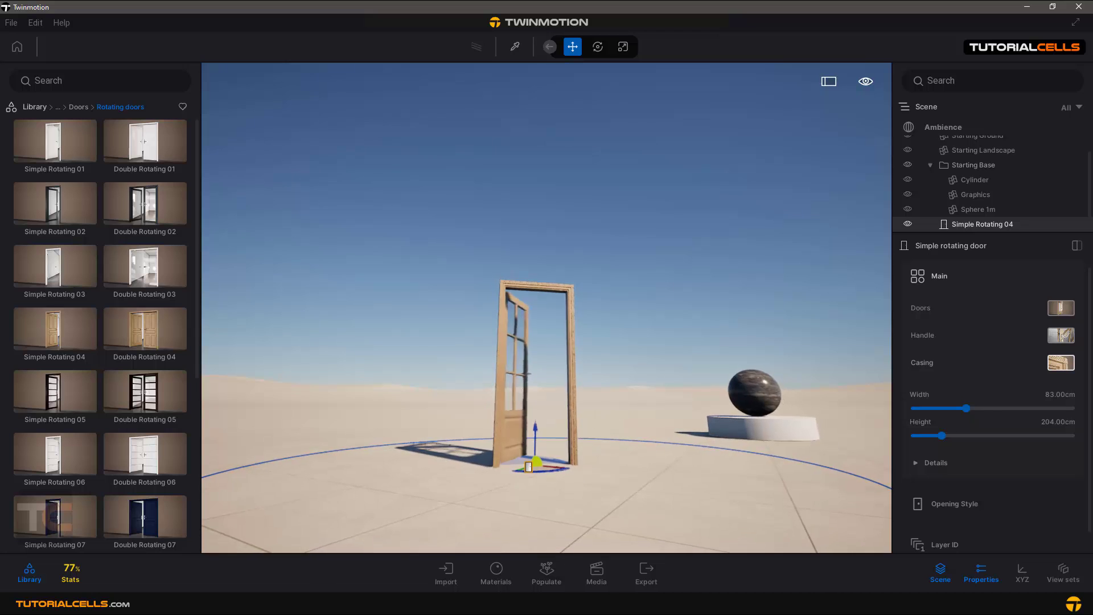
right_click_drag(622, 409, 607, 395)
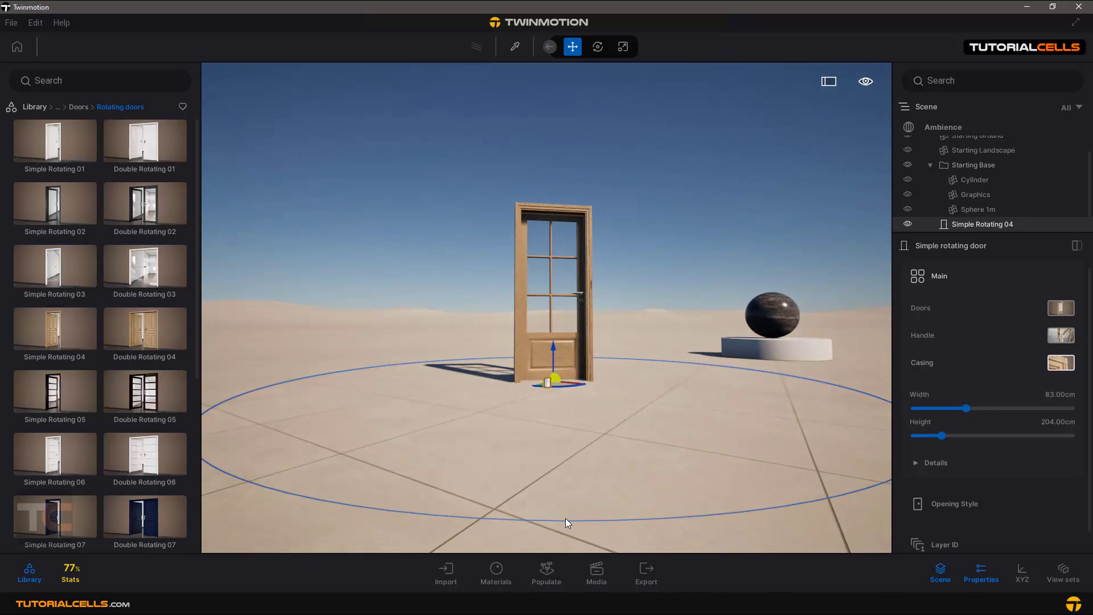
key("e")
mouse_move(566, 518)
right_mouse_down()
mouse_move(564, 547)
mouse_move(572, 504)
right_mouse_up()
key("w")
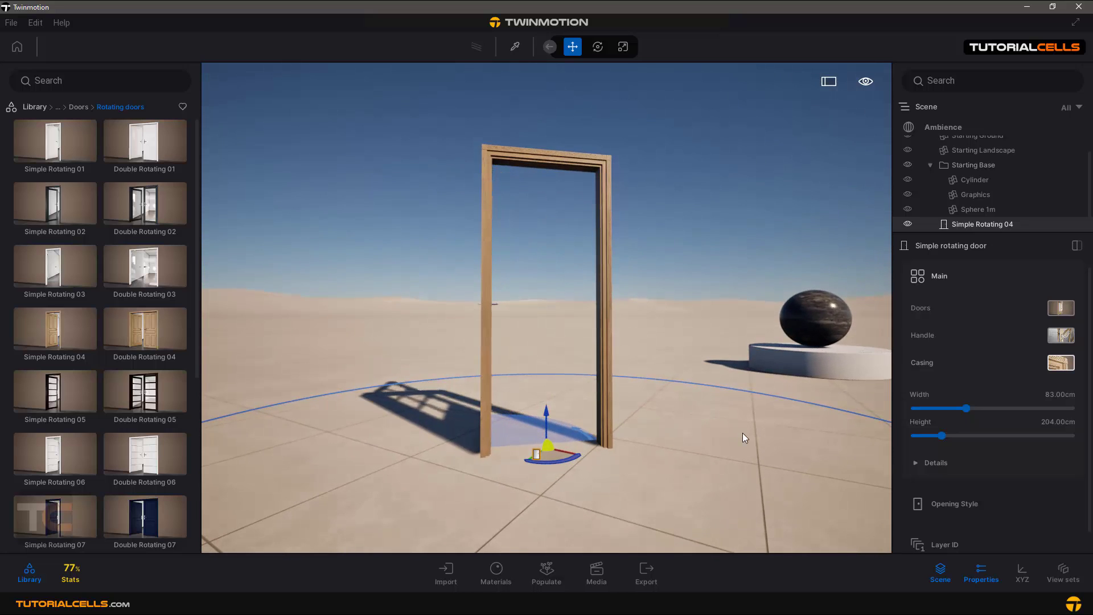
left_click_drag(972, 410, 1006, 410)
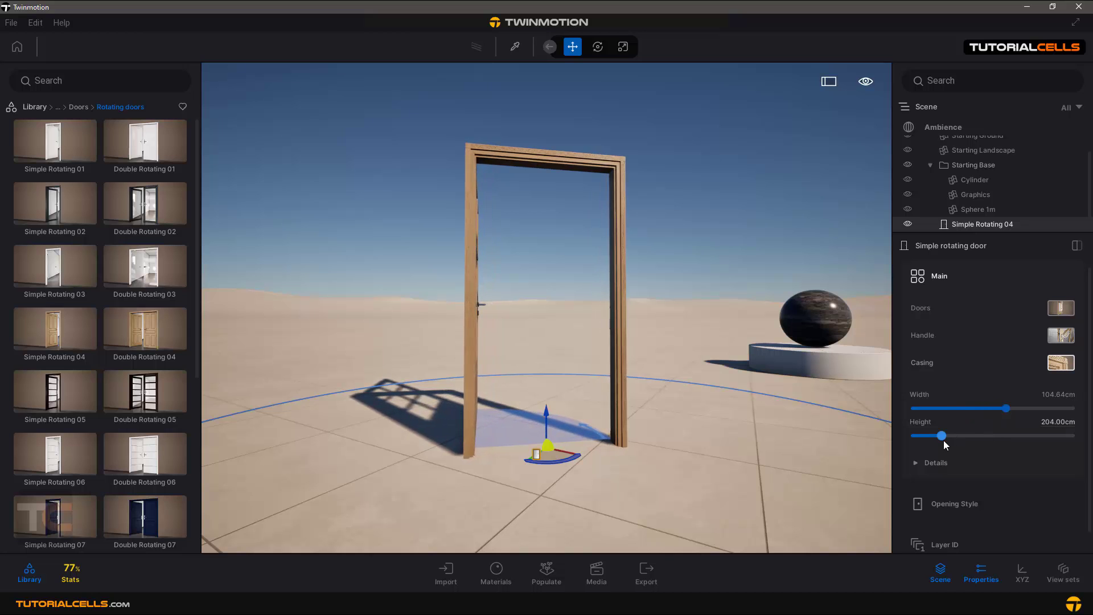
left_click_drag(943, 438, 957, 436)
right_click_drag(712, 421, 689, 420)
key("d")
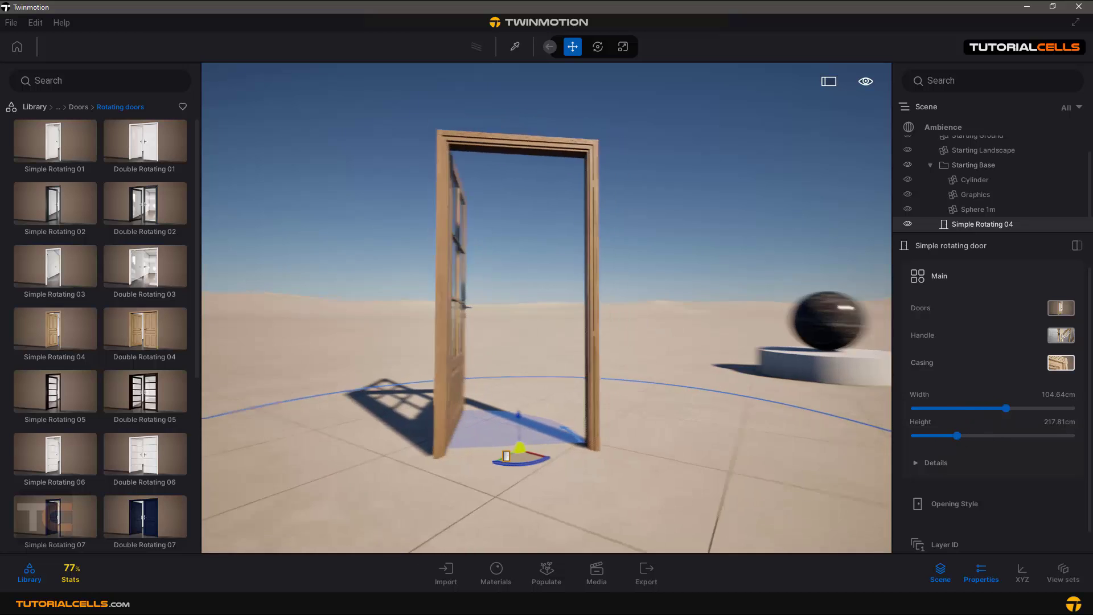
Examine the Hinges option in the Main section's Details while viewing the open door's frame up close, and collapse the Details group
right_click_drag(747, 351, 711, 350)
key("a")
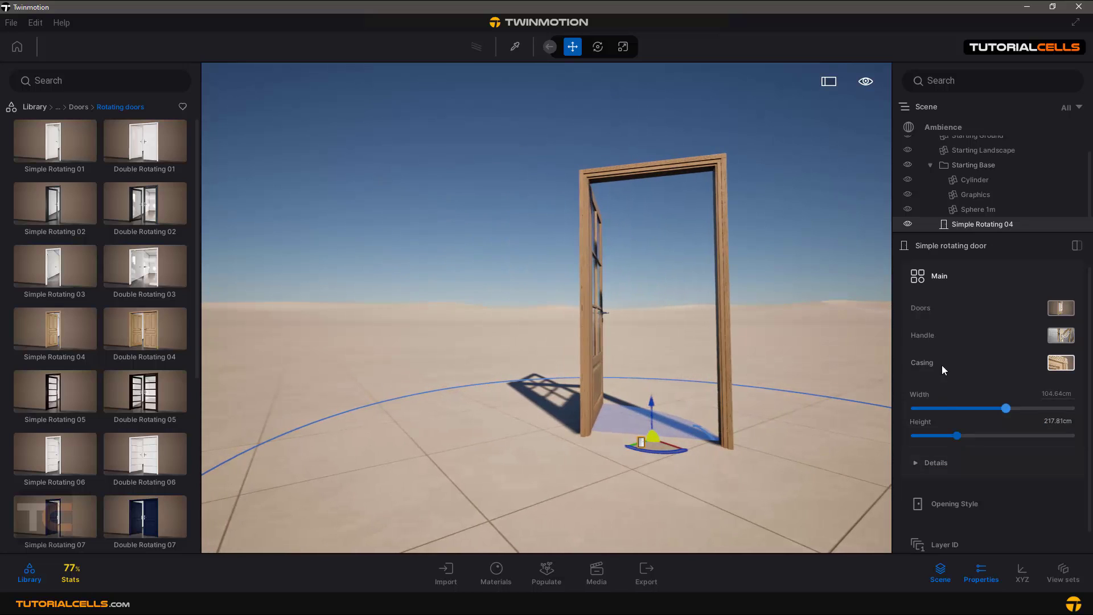
left_click(936, 278)
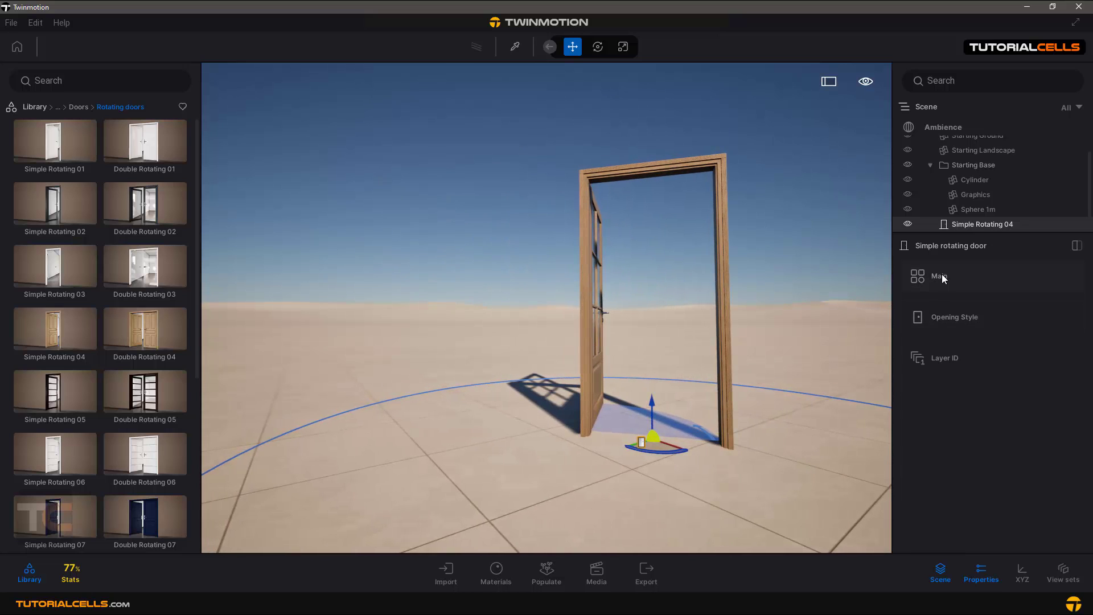
left_click(942, 275)
scroll(969, 432, "down", 1)
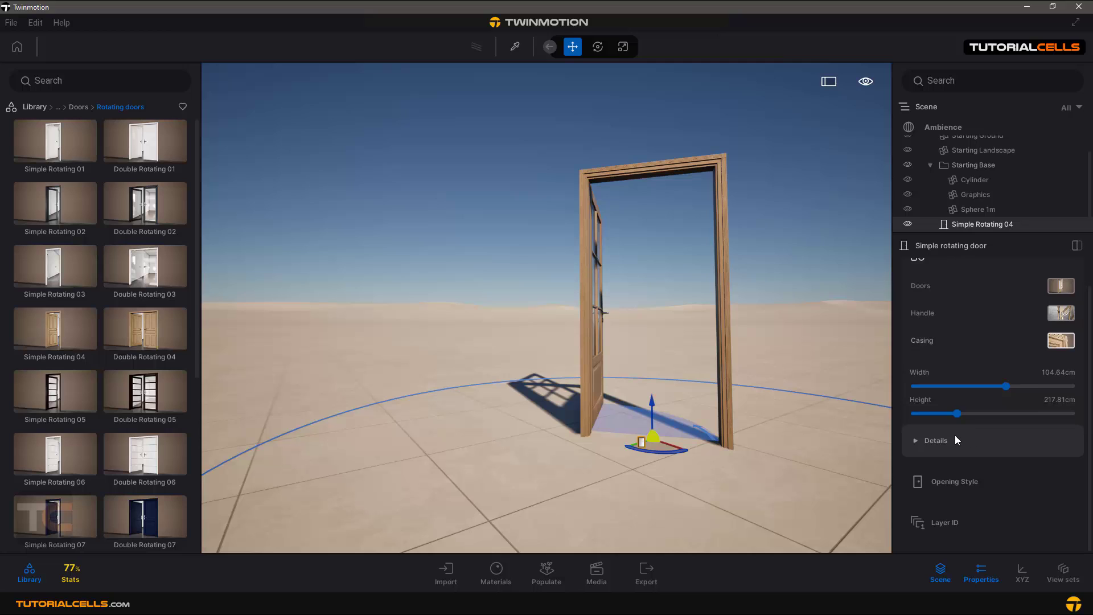
left_click(955, 436)
scroll(958, 439, "down", 2)
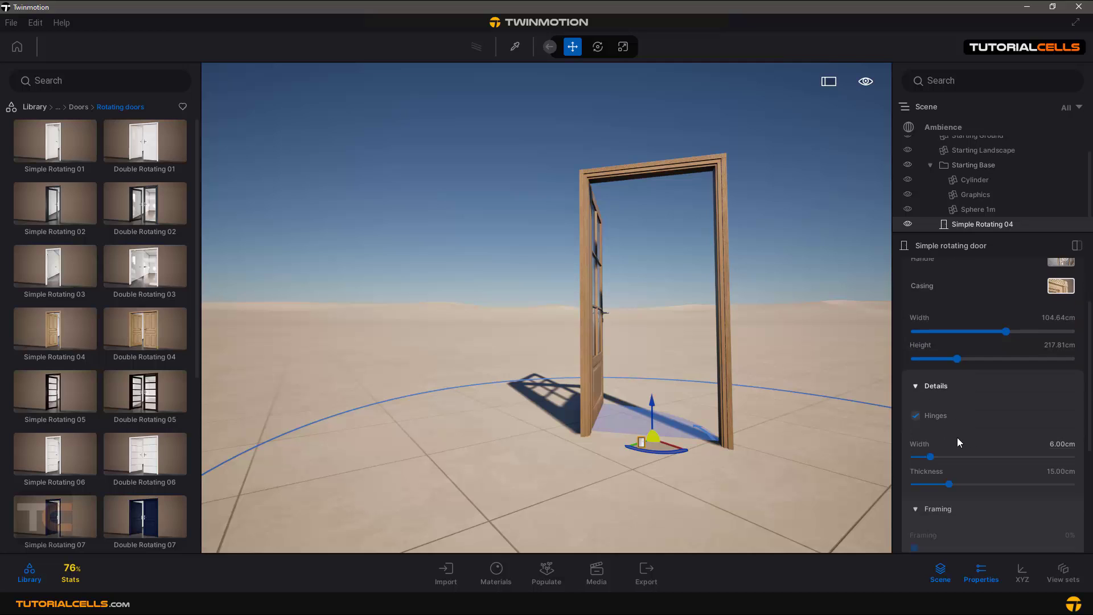
scroll(958, 438, "down", 1)
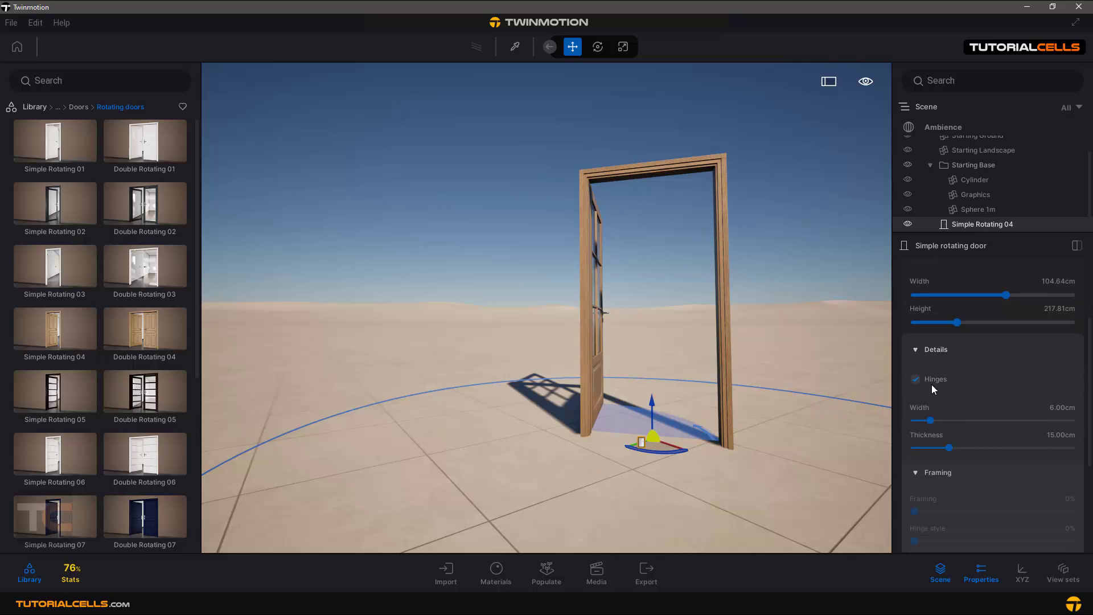
right_click_drag(618, 324, 641, 337)
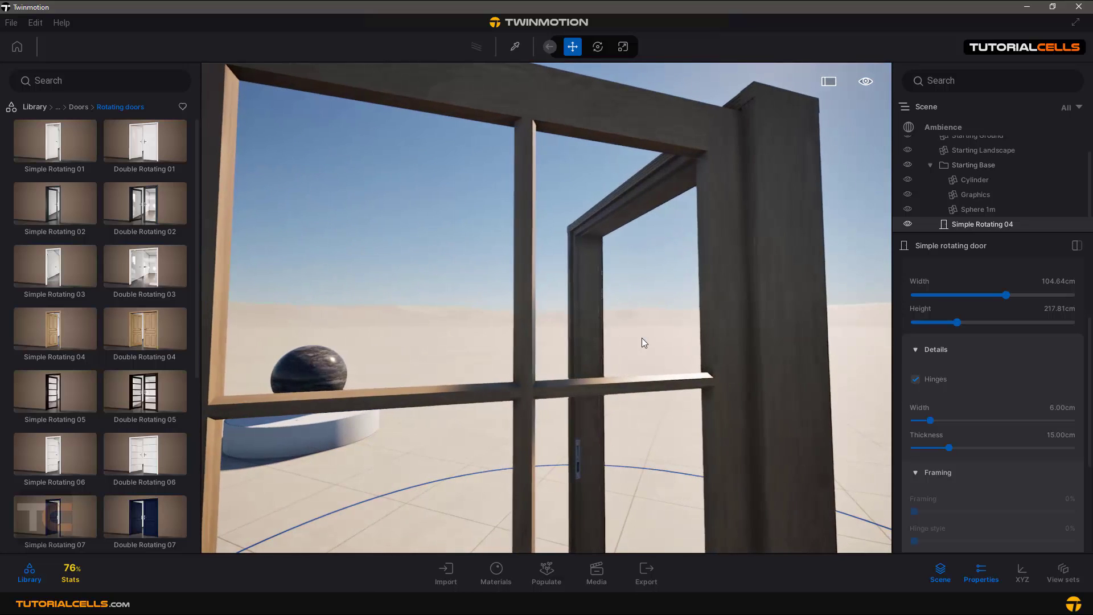
left_click(915, 380)
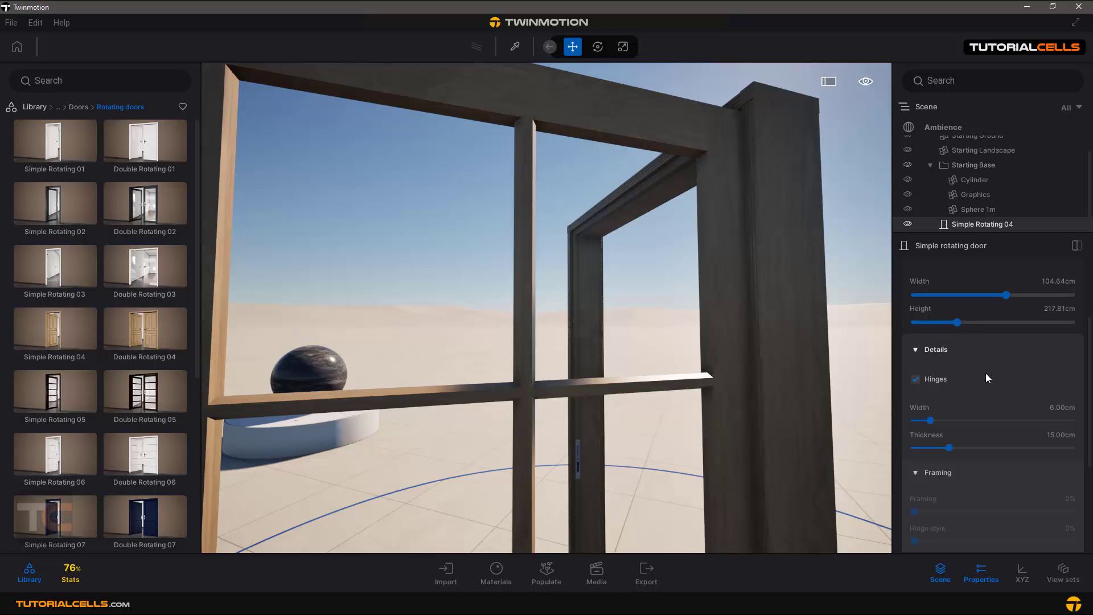
left_click(949, 350)
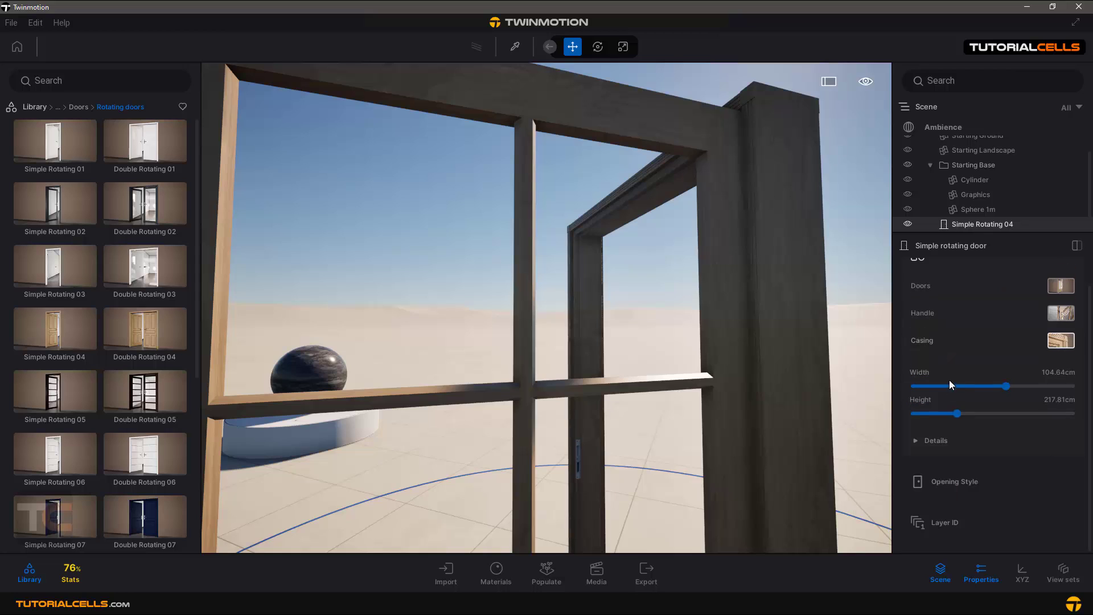
Expand the door's Opening Style section and set its Behaviour to Close
left_click(960, 486)
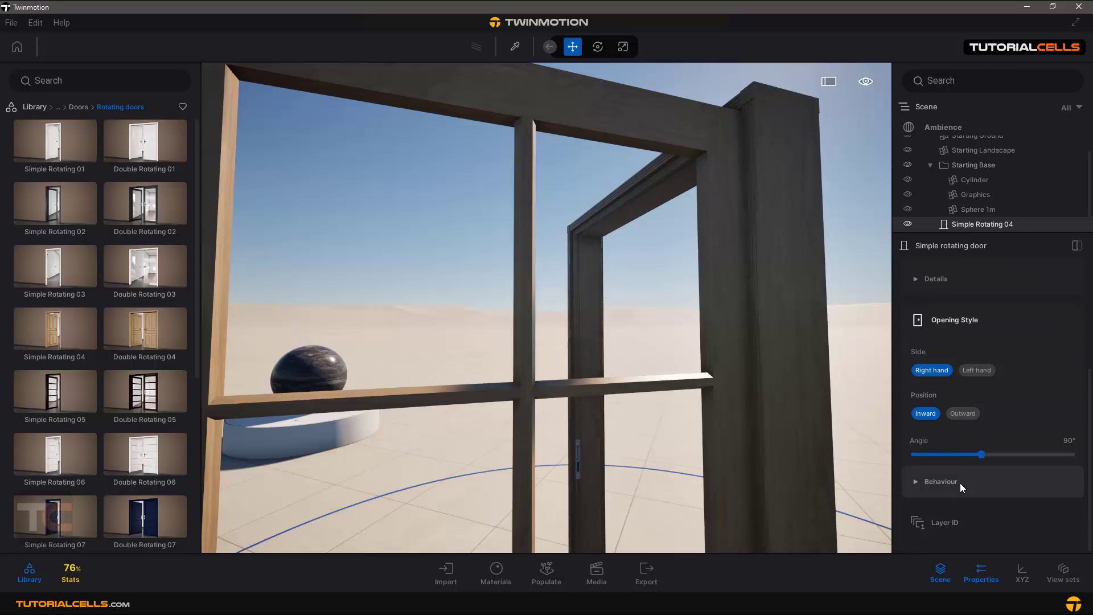
left_click(963, 482)
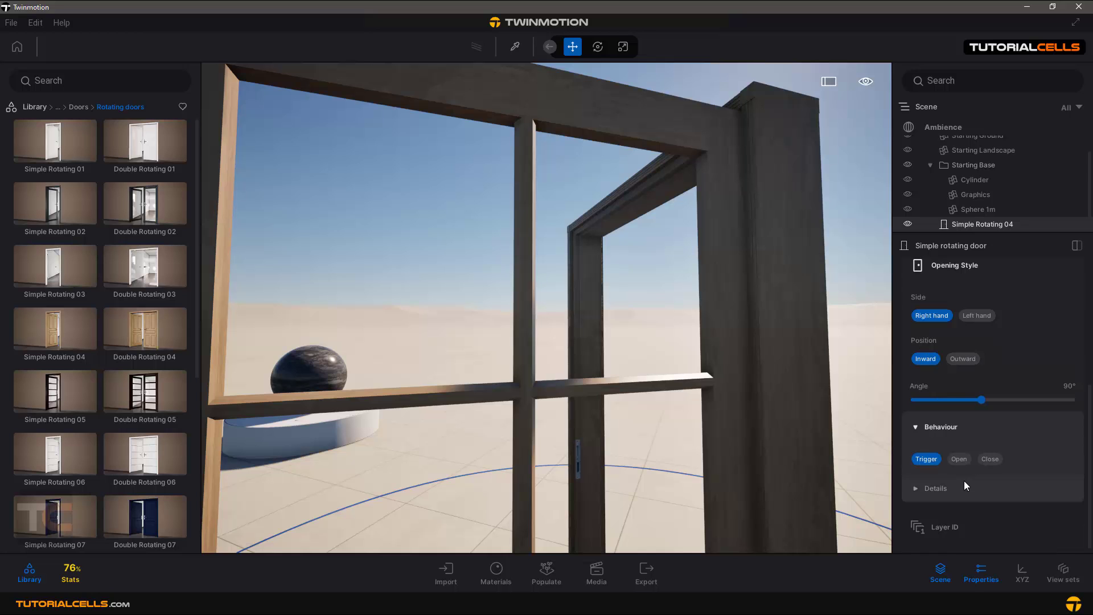
left_click(988, 460)
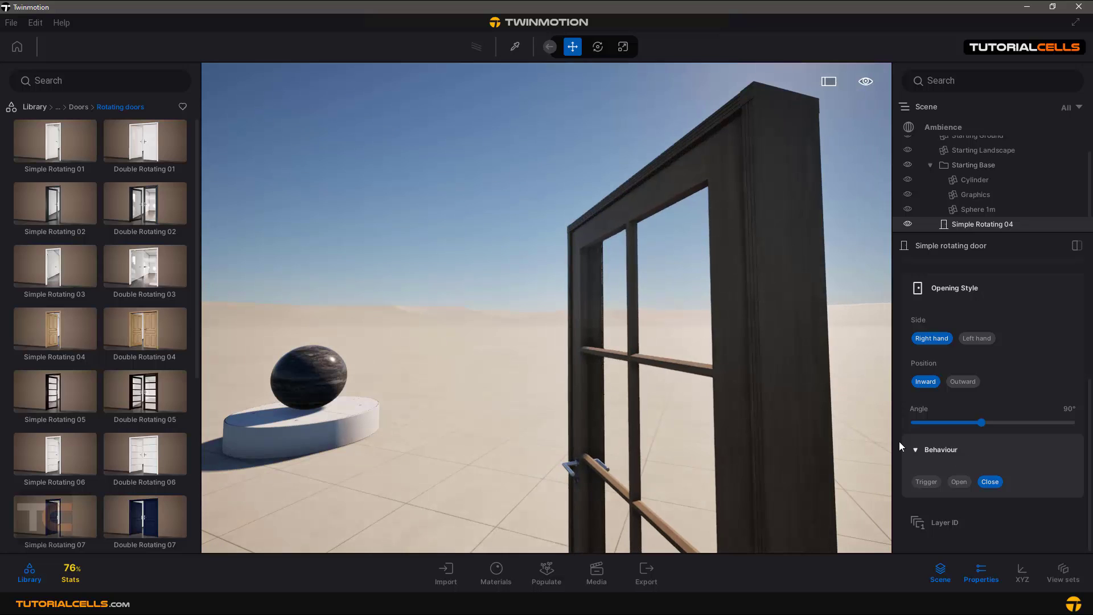
In the Main section's Details, keep Hinges enabled and set the width to about 8.55 cm and the thickness to about 19.67 cm
middle_click_drag(788, 348, 857, 348)
right_click_drag(788, 347, 823, 348)
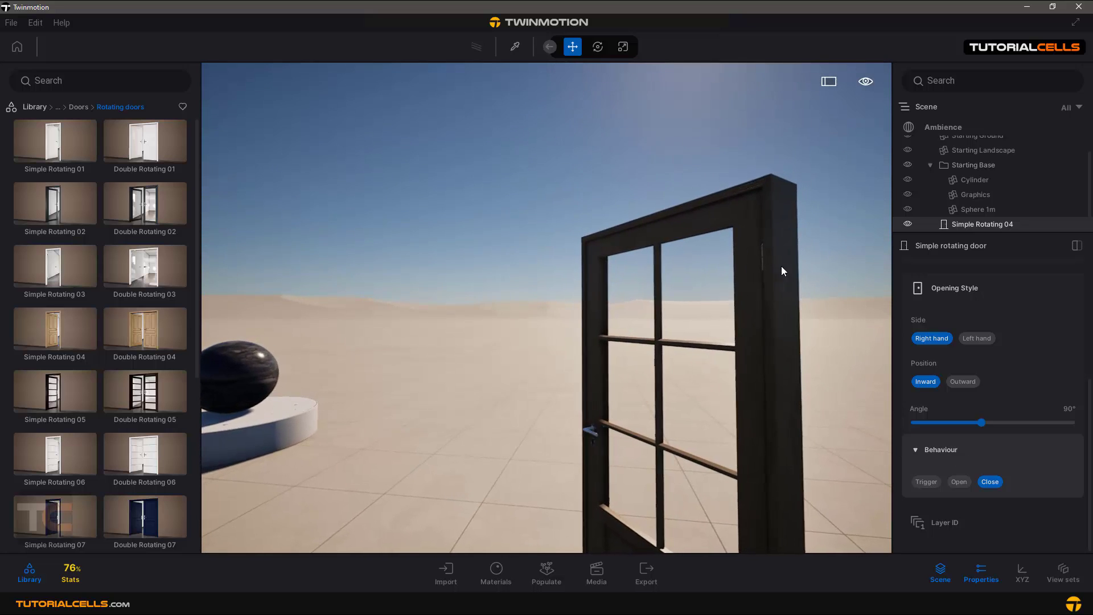
scroll(782, 265, "up", 2)
middle_click_drag(814, 268, 802, 270)
middle_click_drag(681, 228, 723, 212)
right_click_drag(723, 212, 747, 212)
scroll(1019, 377, "up", 3)
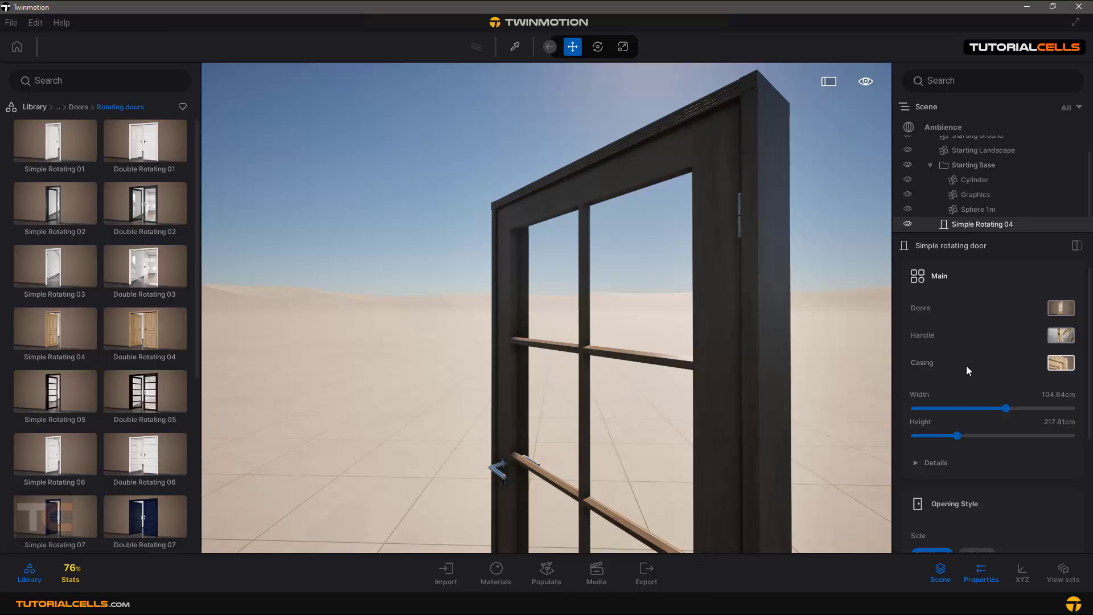
scroll(951, 399, "down", 1)
left_click(944, 427)
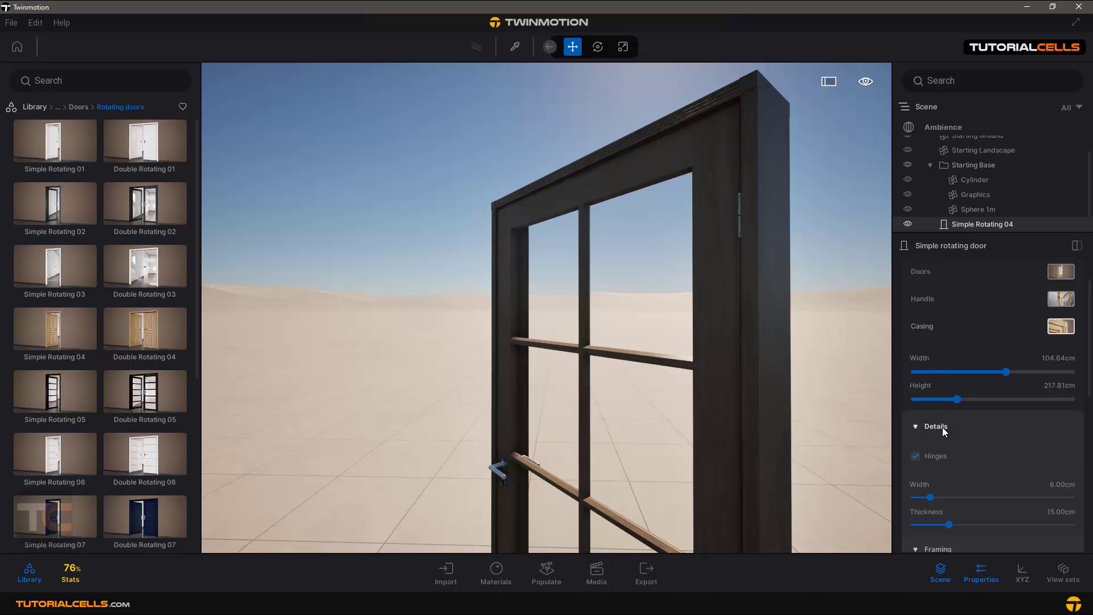
scroll(942, 427, "down", 1)
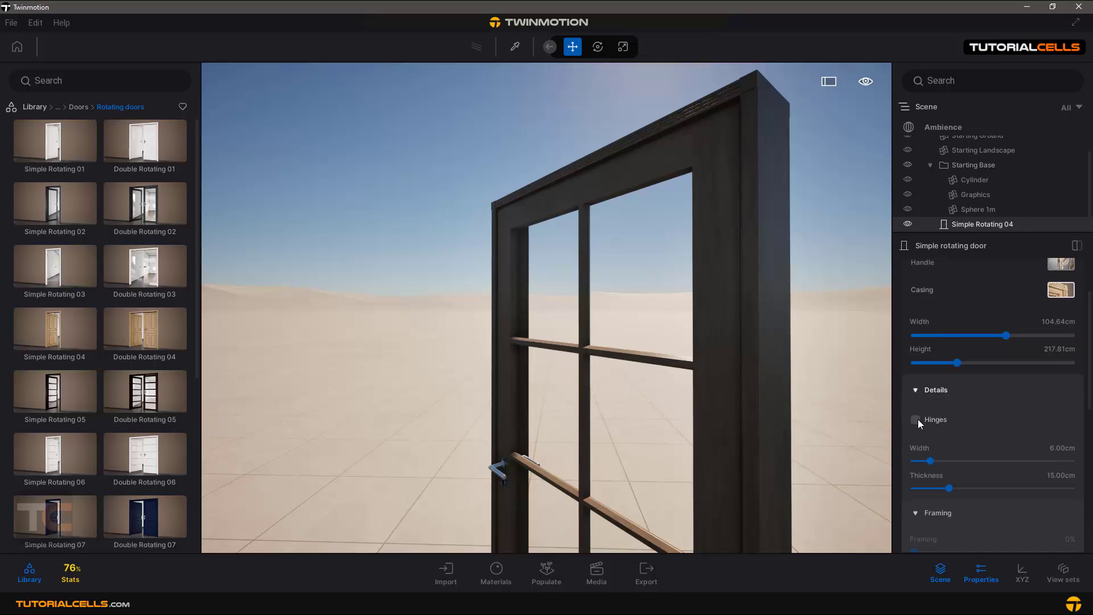
left_click_drag(929, 460, 966, 488)
Review the Framing settings and set the door's Behaviour to Trigger
scroll(969, 507, "down", 1)
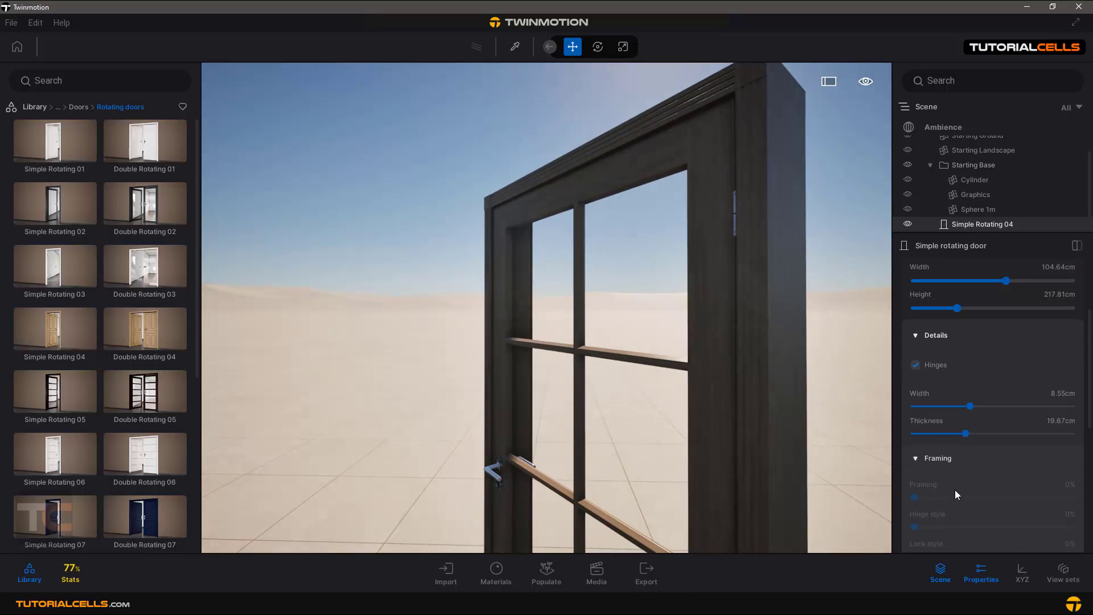
scroll(941, 477, "down", 1)
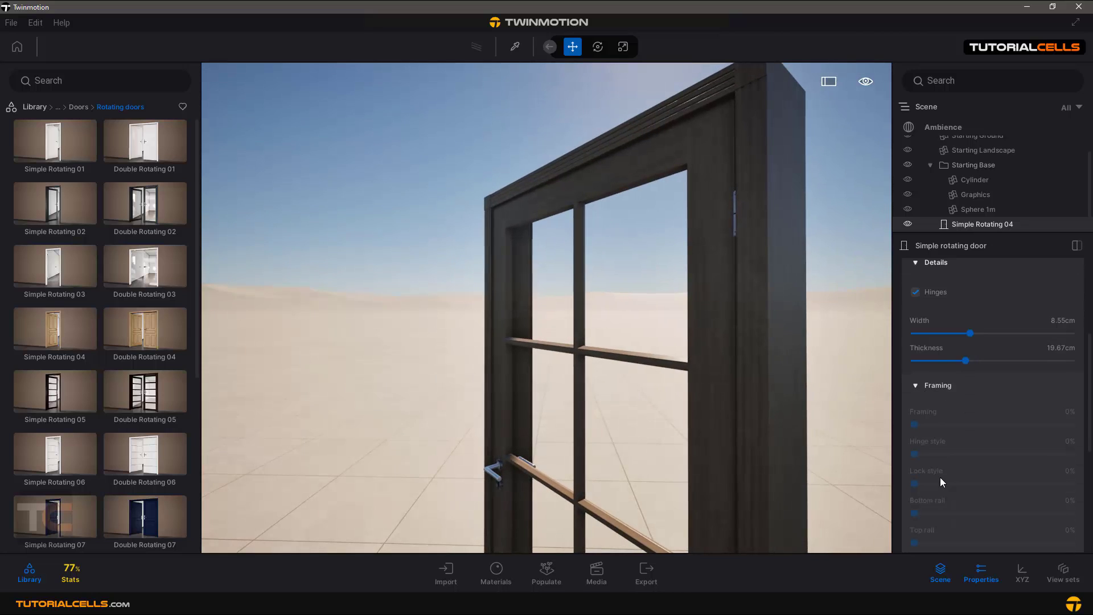
scroll(940, 477, "down", 1)
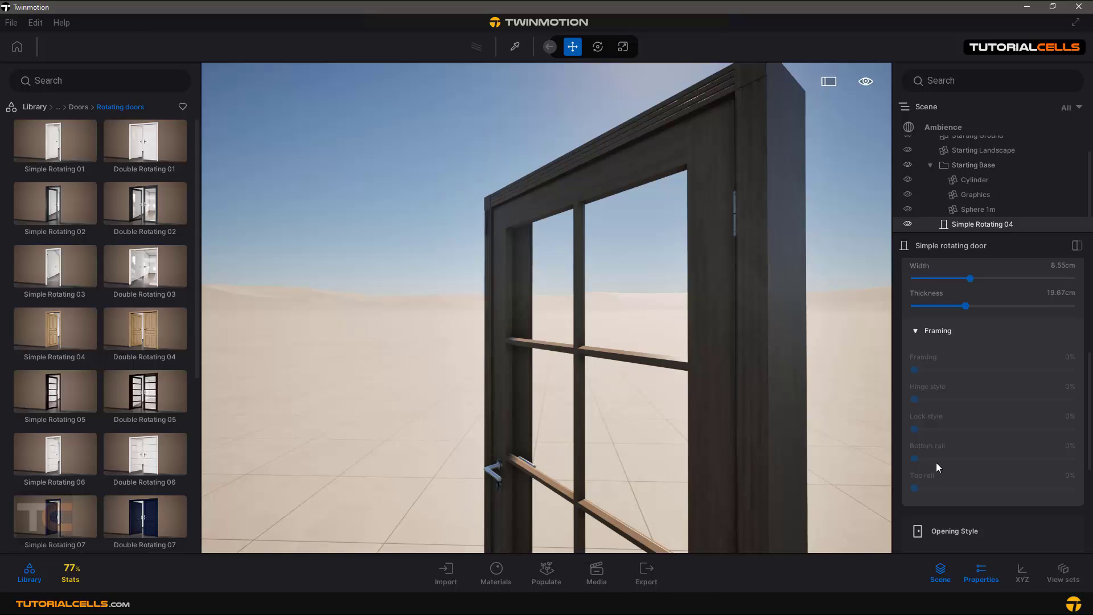
scroll(936, 466, "down", 1)
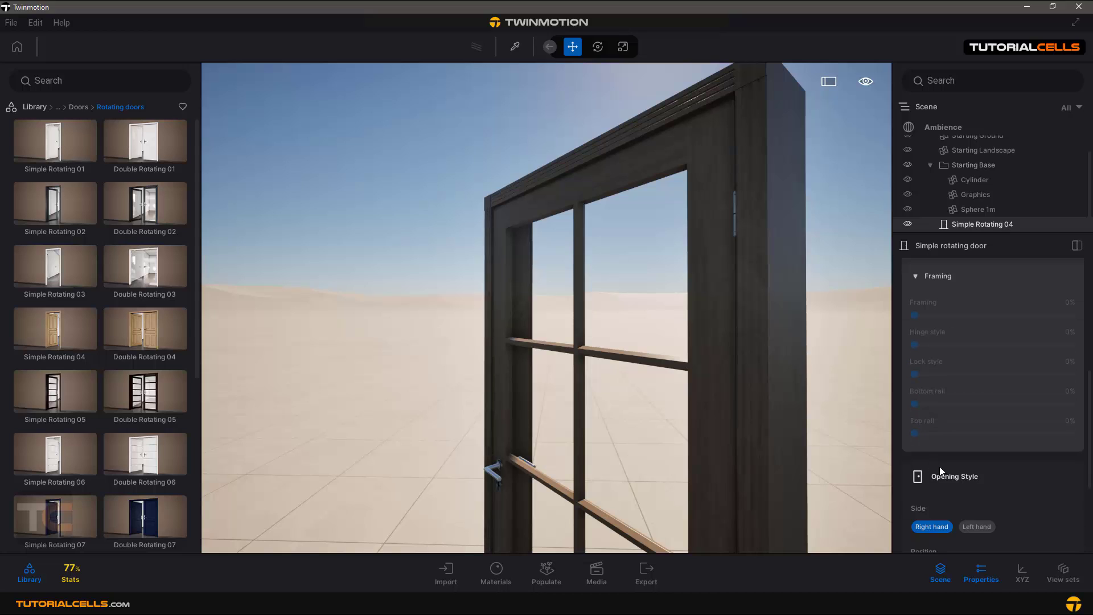
scroll(947, 481, "down", 1)
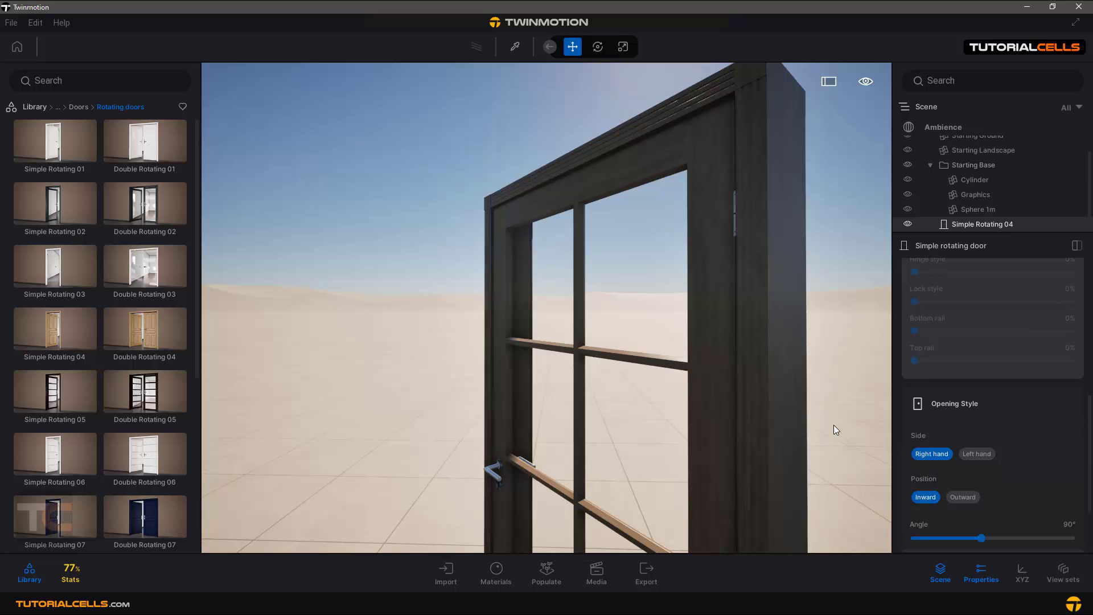
middle_click_drag(672, 373, 592, 371, "shift")
right_click_drag(656, 364, 490, 379)
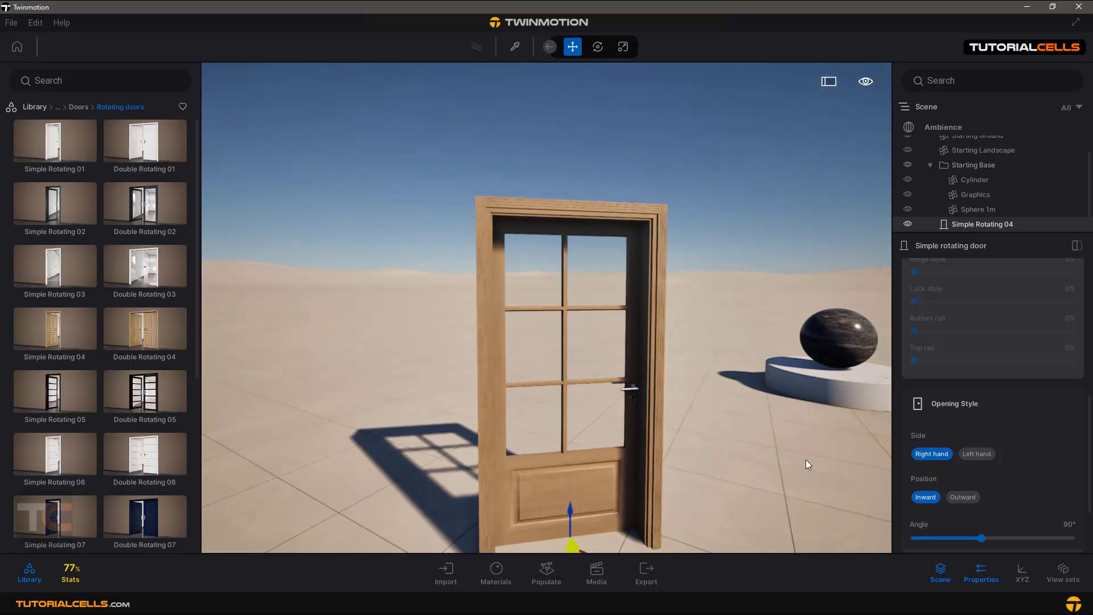
scroll(947, 510, "down", 1)
scroll(948, 510, "down", 1)
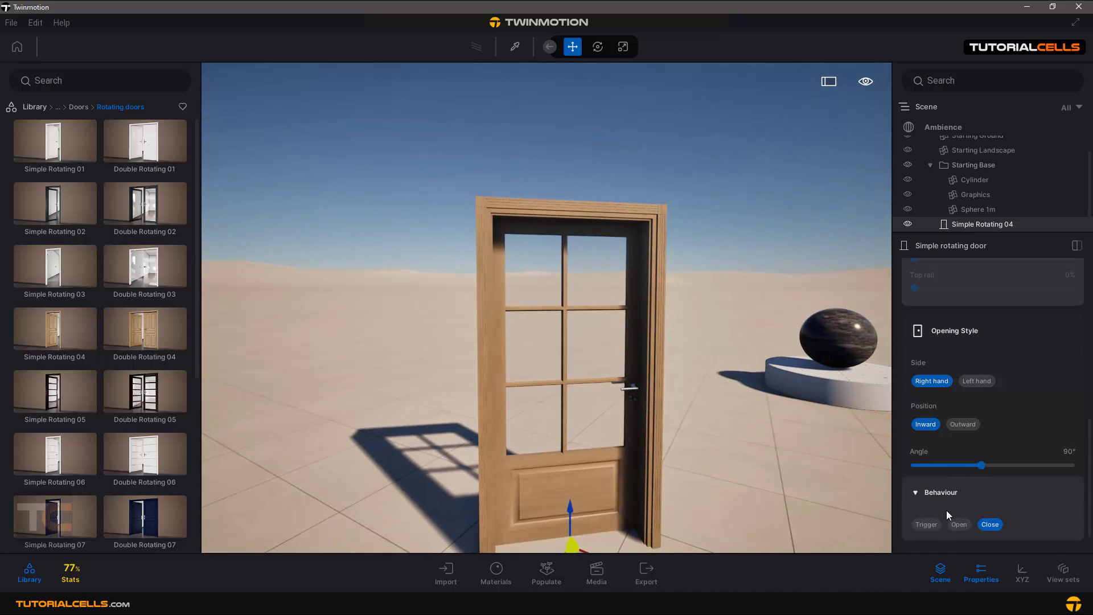
left_click(927, 525)
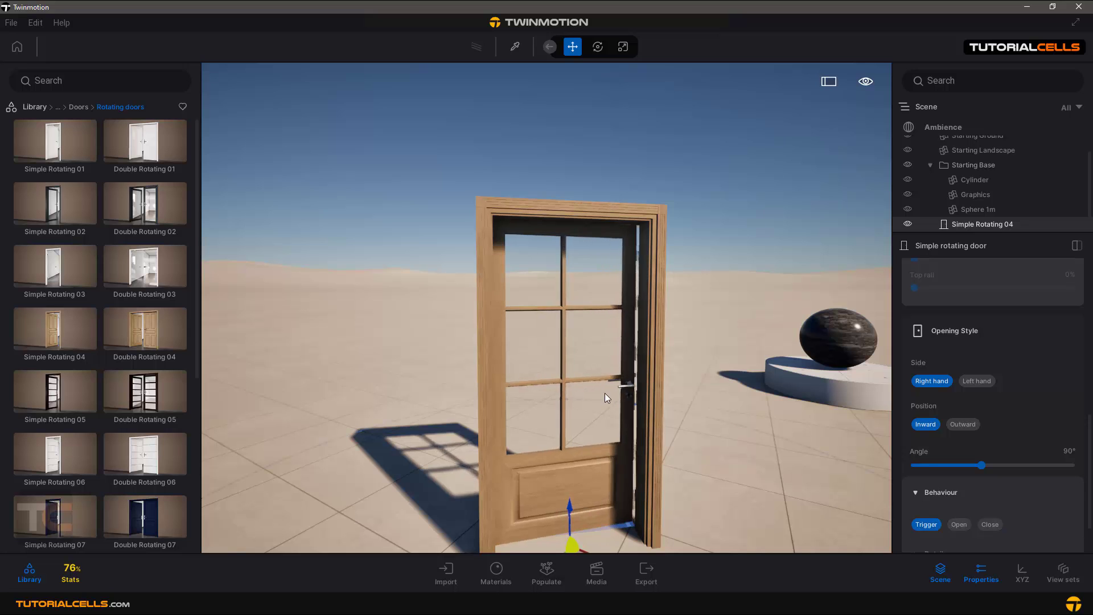
Try the Left hand side and Outward position for the door, restoring Right hand and Inward
left_click(977, 381)
left_click(938, 381)
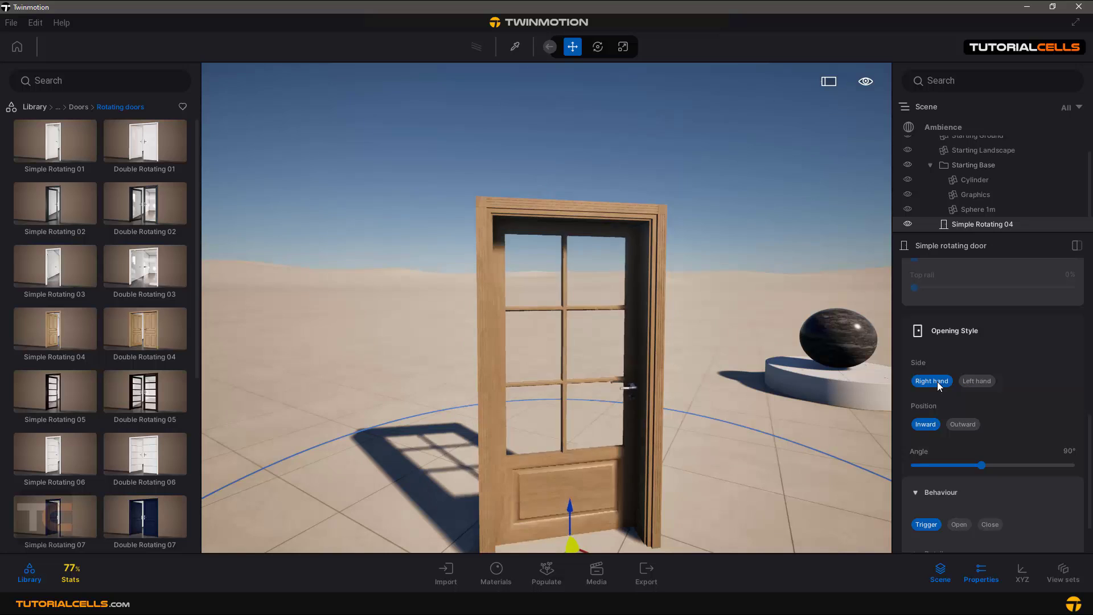
left_click(959, 424)
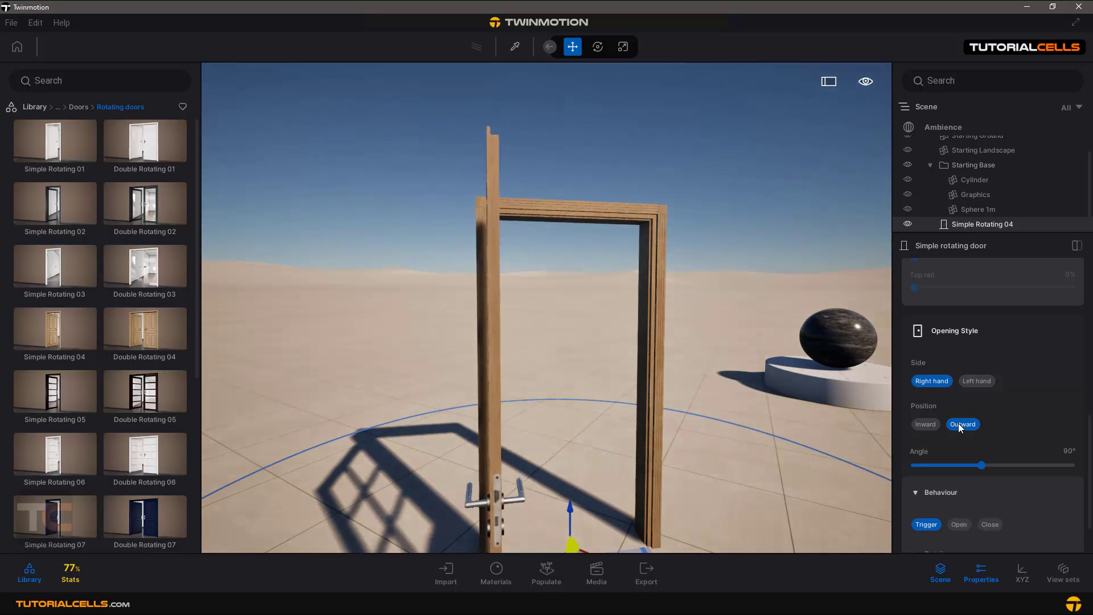
left_click(933, 424)
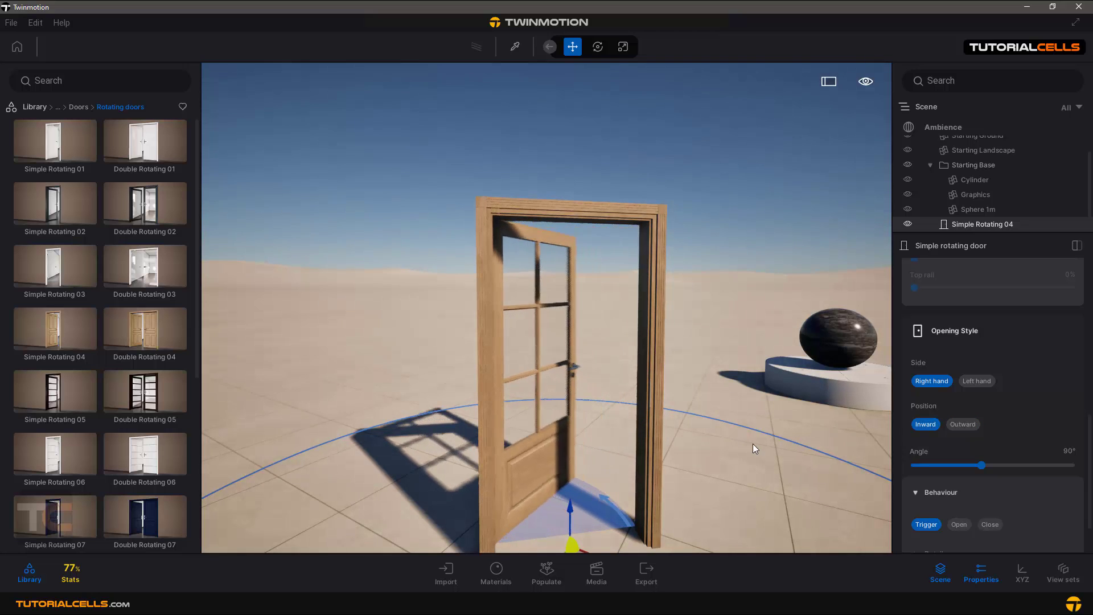
Reduce the door's opening angle to 61° and check the swing by moving away from and back to the door
middle_click_drag(544, 468, 459, 463, "shift")
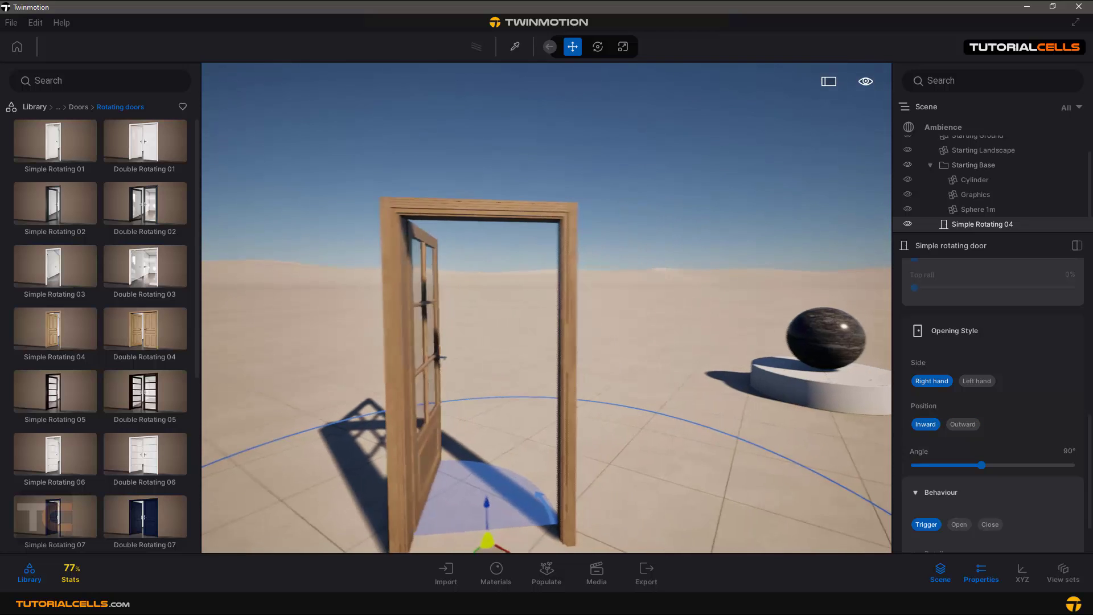
left_click_drag(982, 465, 952, 455)
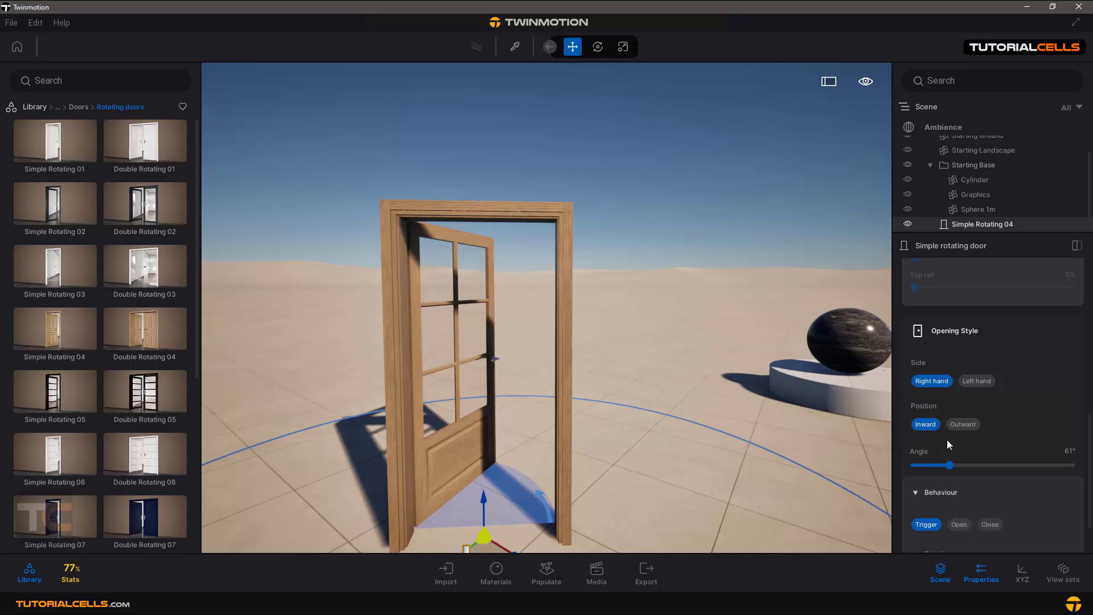
scroll(825, 432, "down", 3)
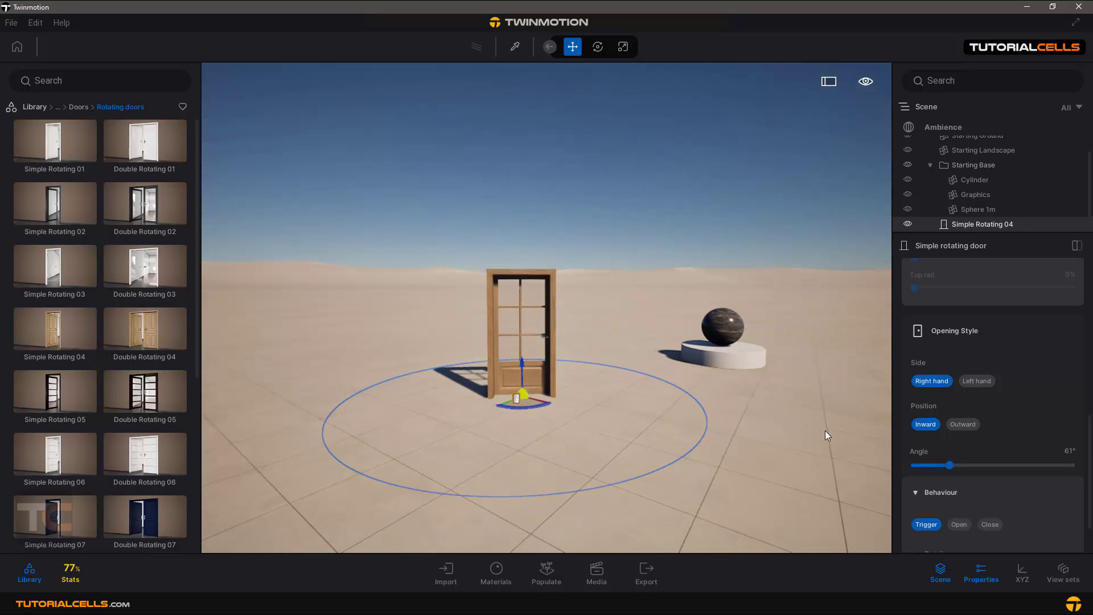
scroll(705, 416, "up", 3)
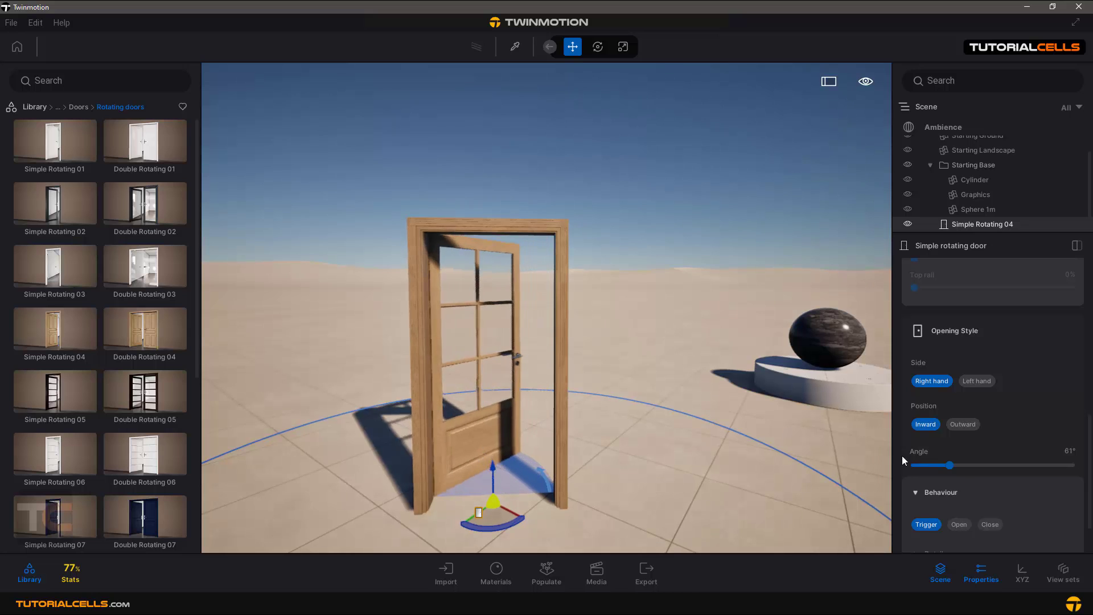
Increase the door's opening angle to 105°
left_click_drag(949, 465, 999, 467)
scroll(961, 490, "down", 1)
scroll(554, 428, "down", 4)
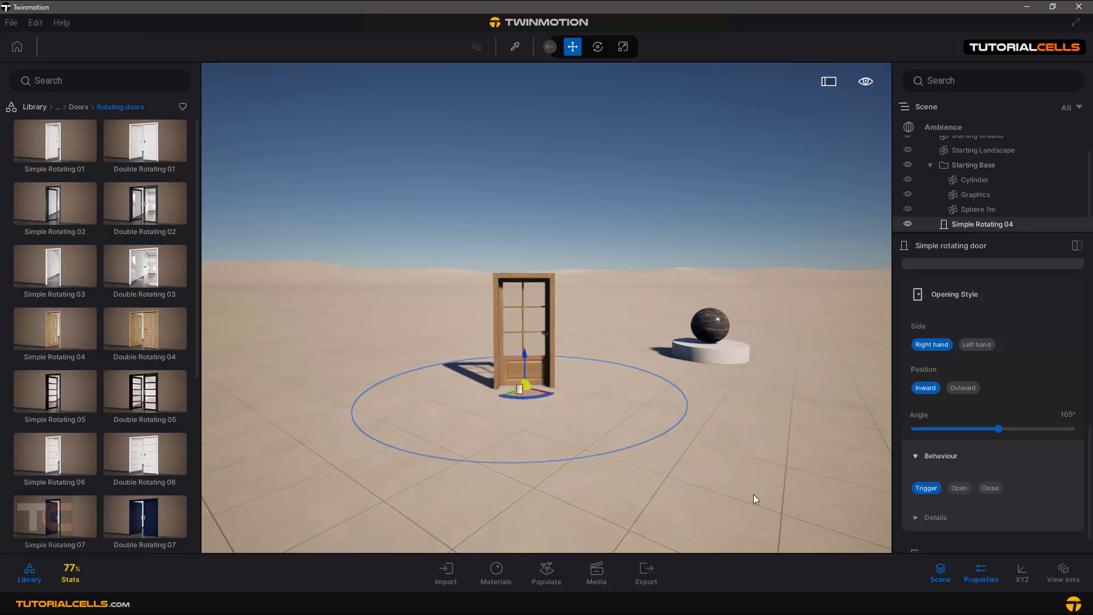
Set the Behaviour's trigger radius to about 387.7 cm and test it by moving the camera toward and away from the door
left_click(917, 518)
scroll(995, 517, "down", 2)
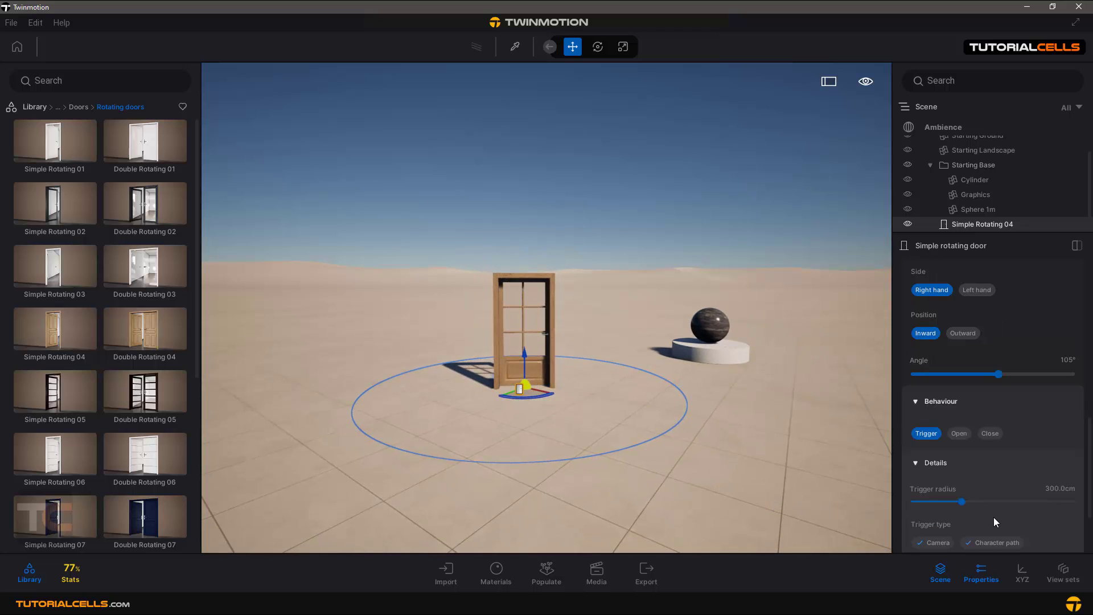
scroll(994, 518, "down", 1)
left_click_drag(968, 462, 976, 466)
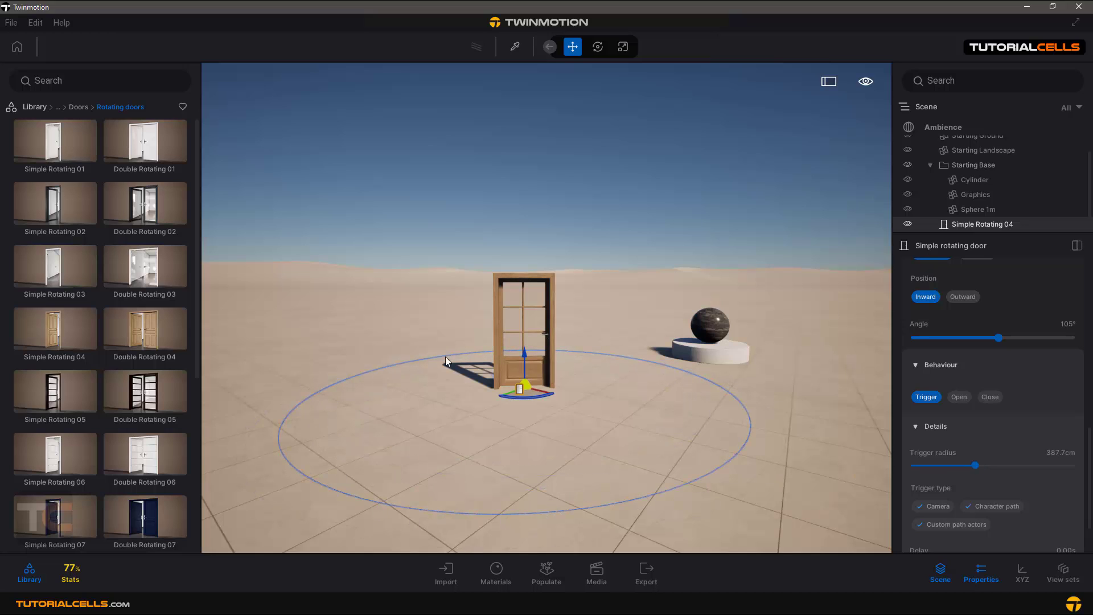
right_click_drag(576, 438, 575, 438)
key("w")
key("w")
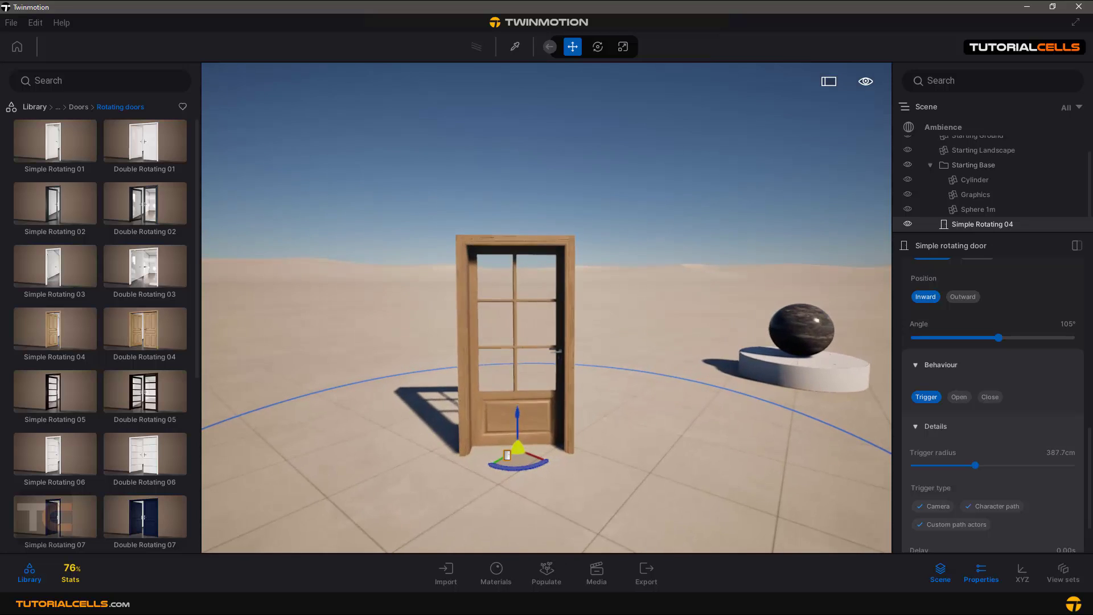
key("s")
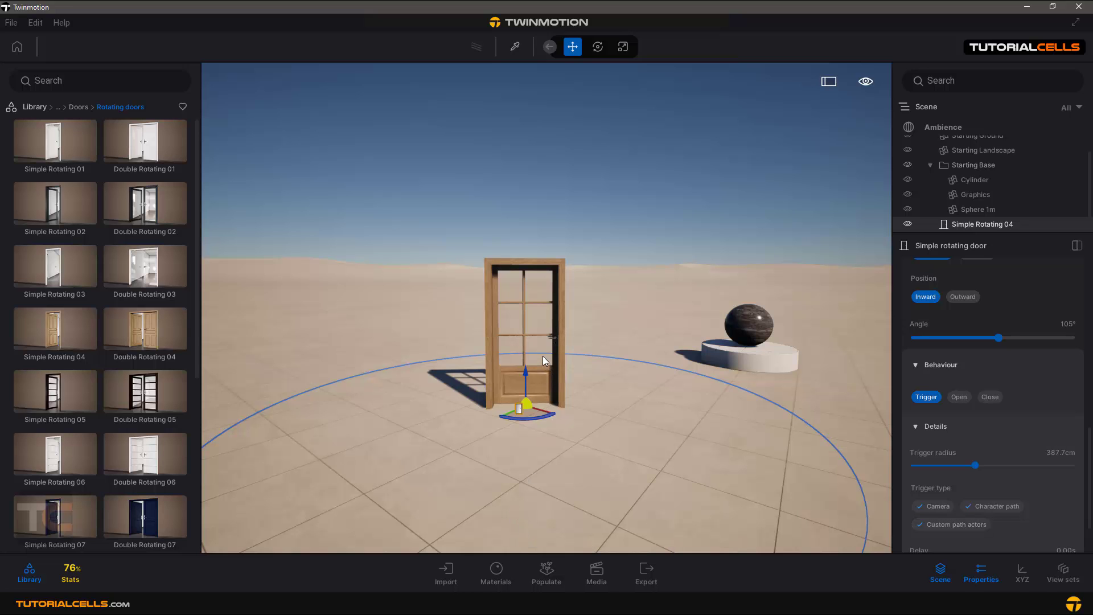
Draw a character path from the ground in front of the rotating door, through the doorway, to the ground behind it
key("w")
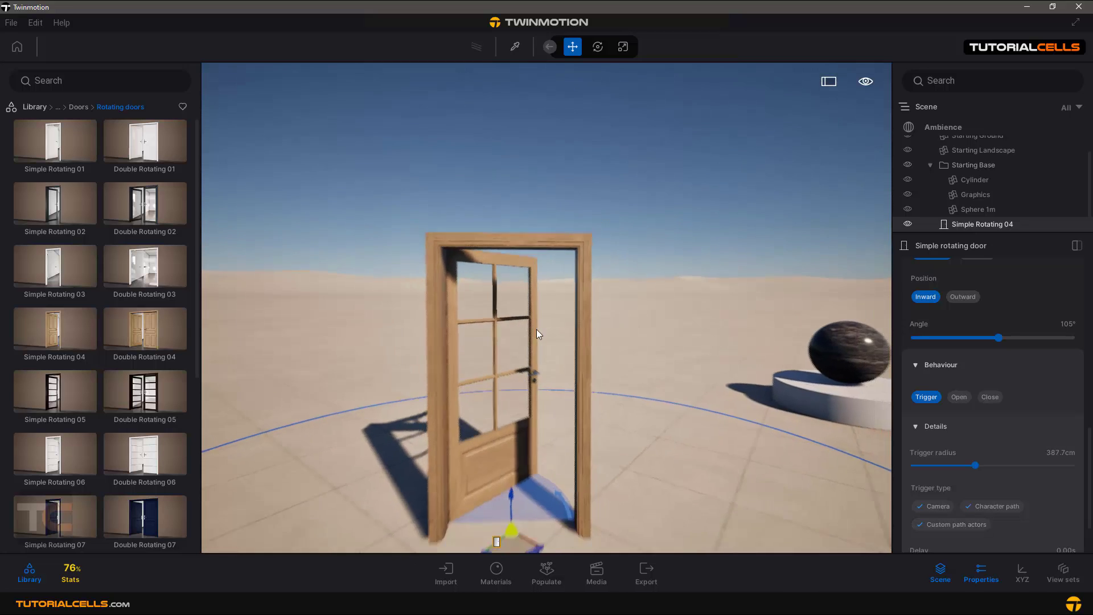
key("s")
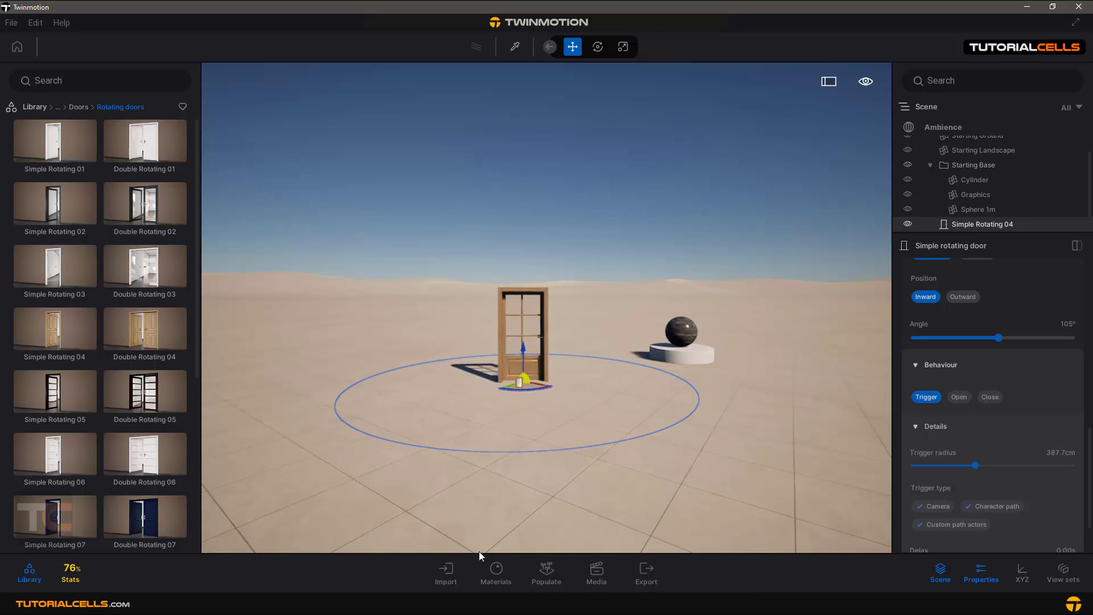
left_click(541, 569)
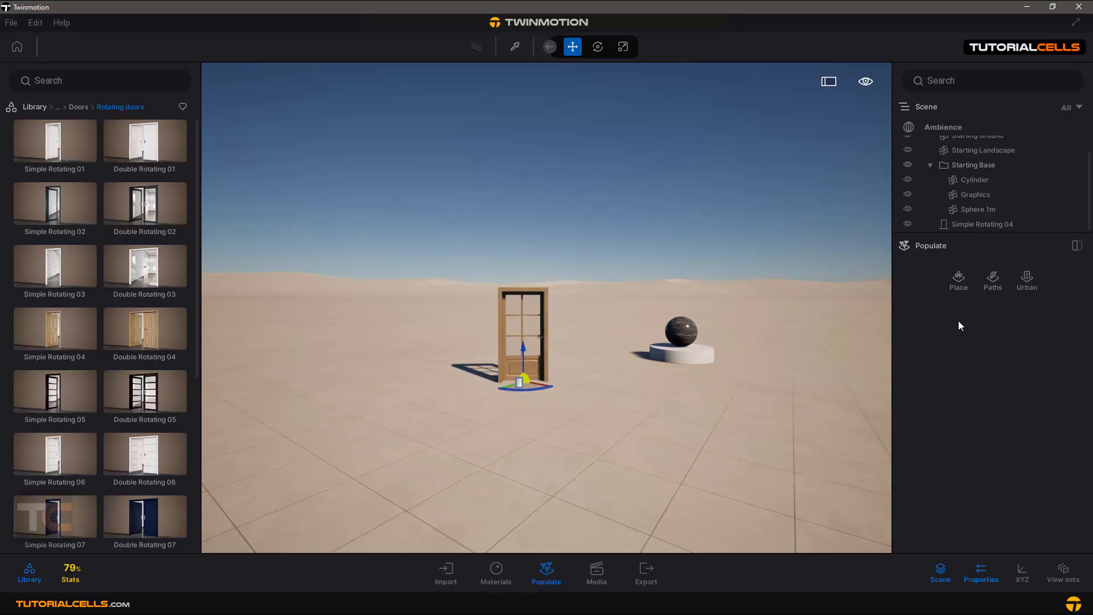
left_click(989, 289)
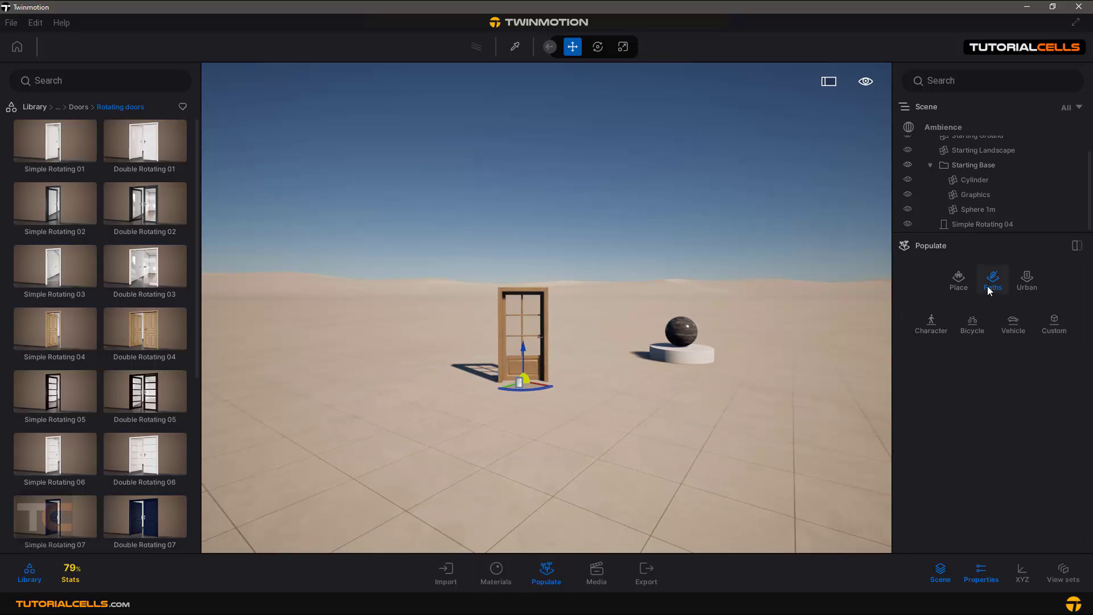
left_click(932, 324)
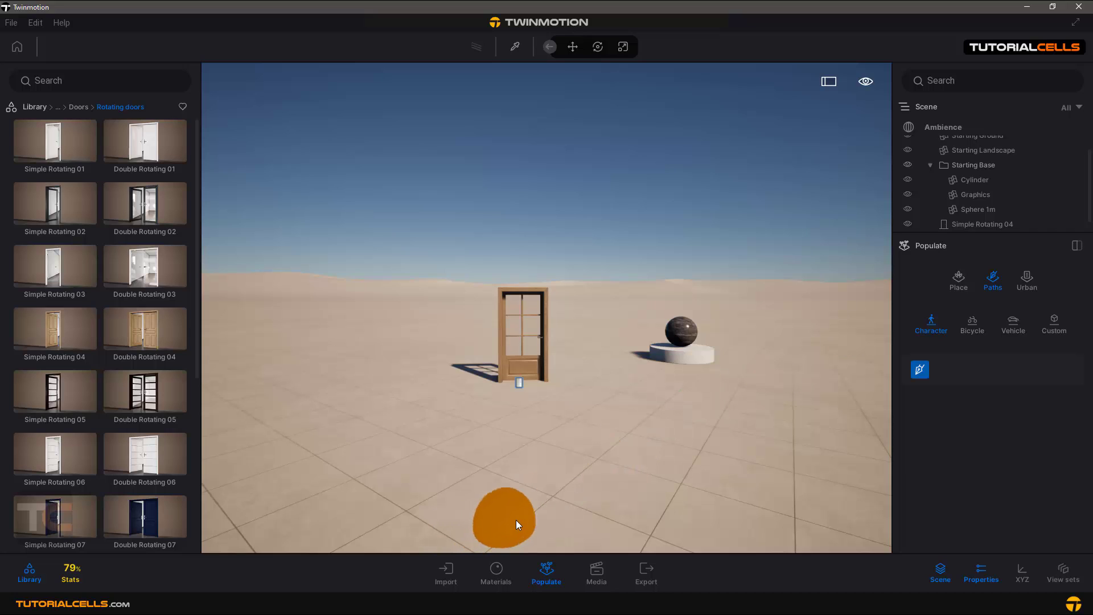
left_click(521, 520)
double_click(529, 316)
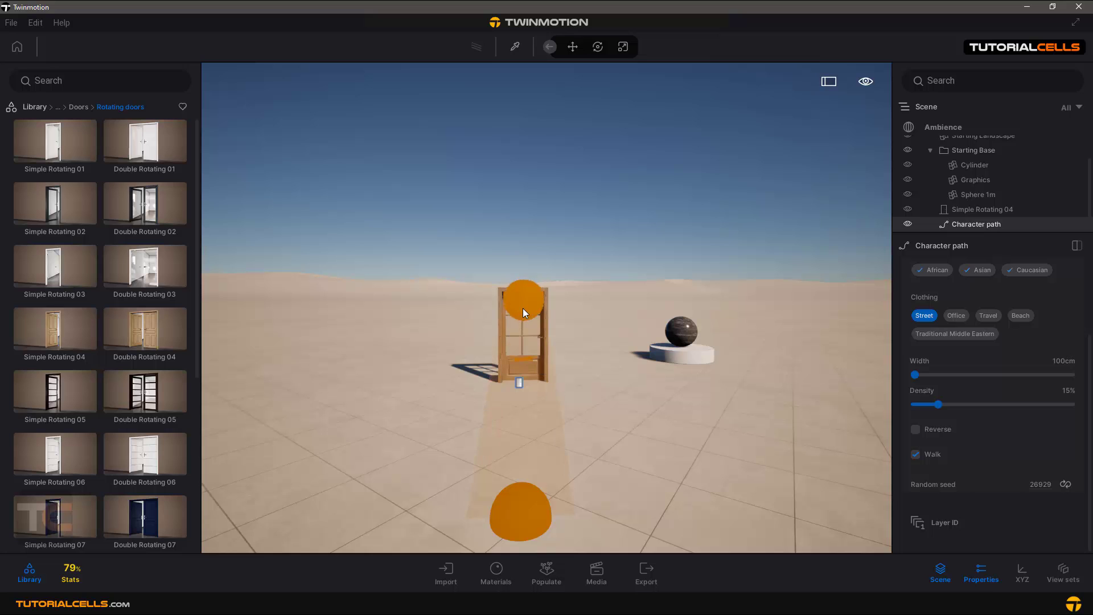
mouse_move(524, 311)
middle_mouse_down("shift")
mouse_move(551, 340)
mouse_move(672, 401)
middle_mouse_up("shift")
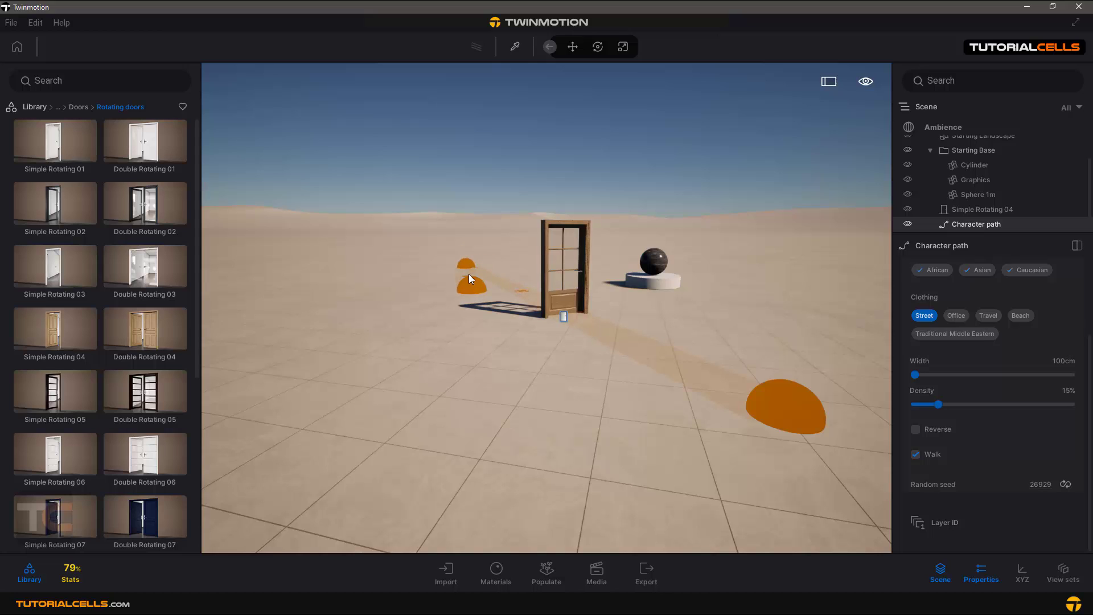
left_click(469, 273)
key("Escape")
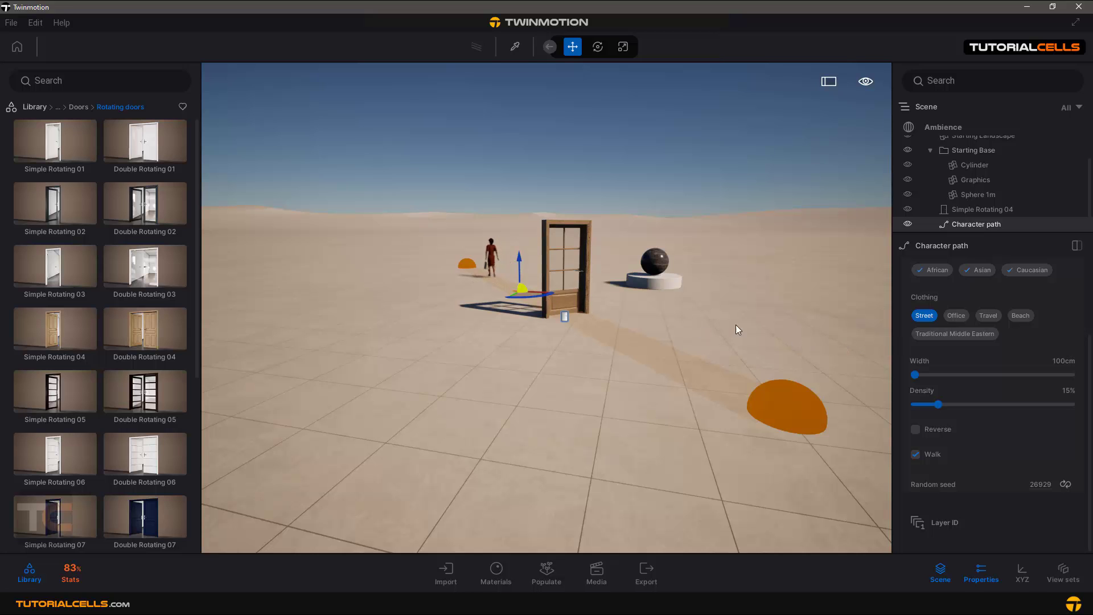
Watch the walking character trigger the rotating door, and review the door's Trigger radius, Trigger type and Delay settings
key("w")
right_click_drag(735, 325, 736, 313)
key("w")
right_click_drag(648, 315, 645, 309)
key("d")
key("s")
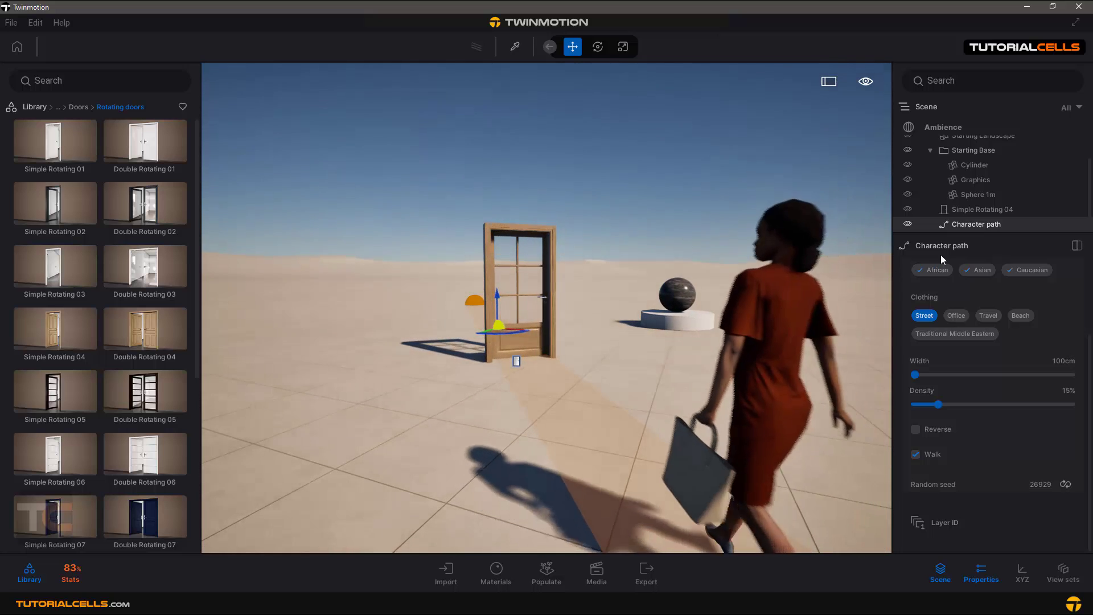
left_click(976, 213)
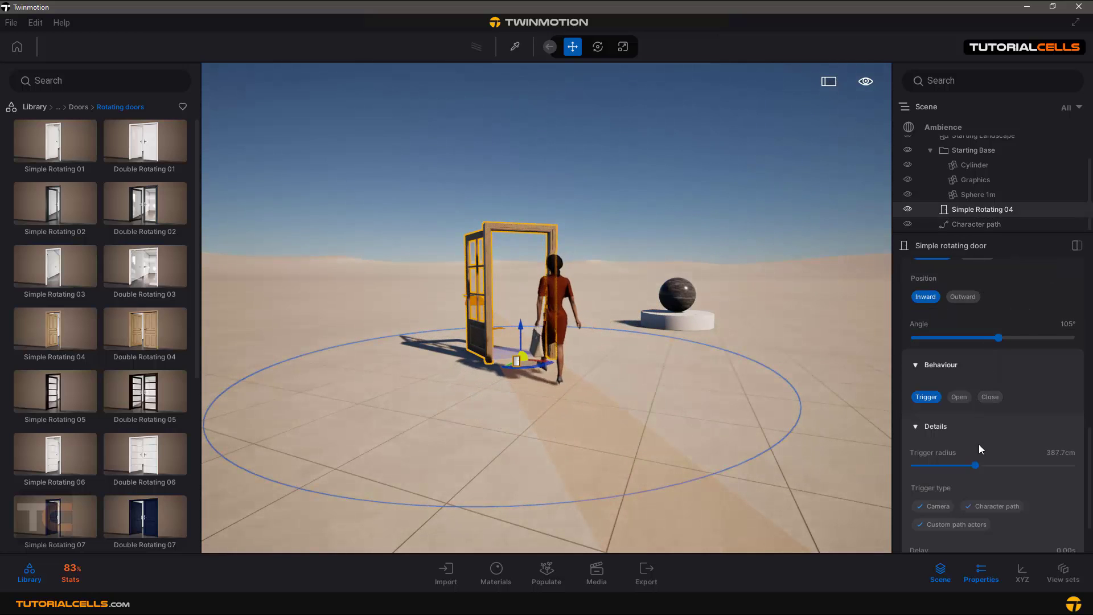
scroll(1006, 489, "down", 2)
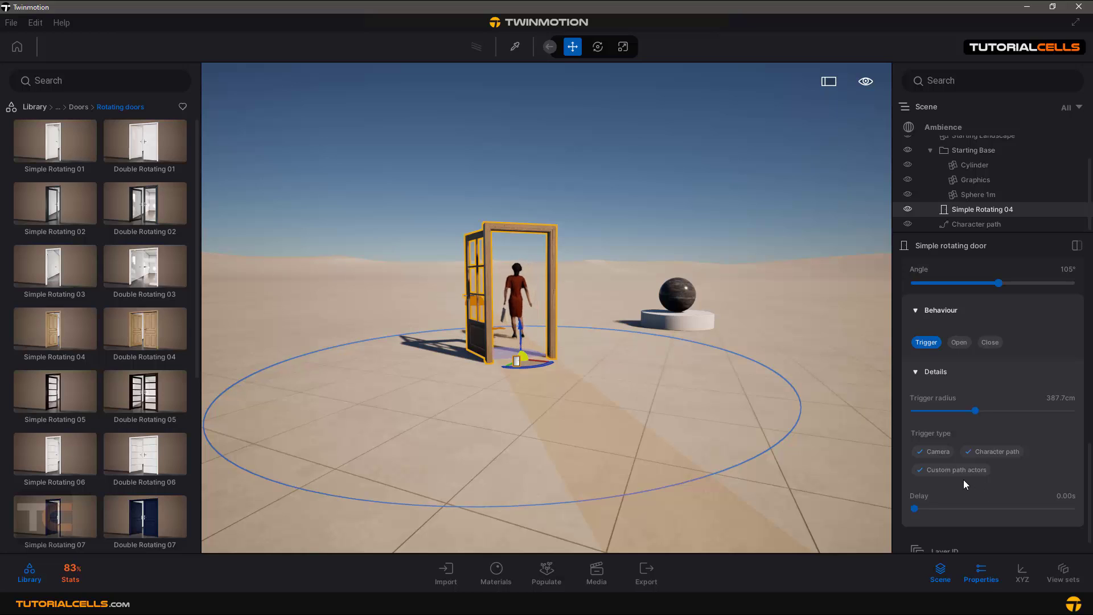
scroll(965, 480, "down", 1)
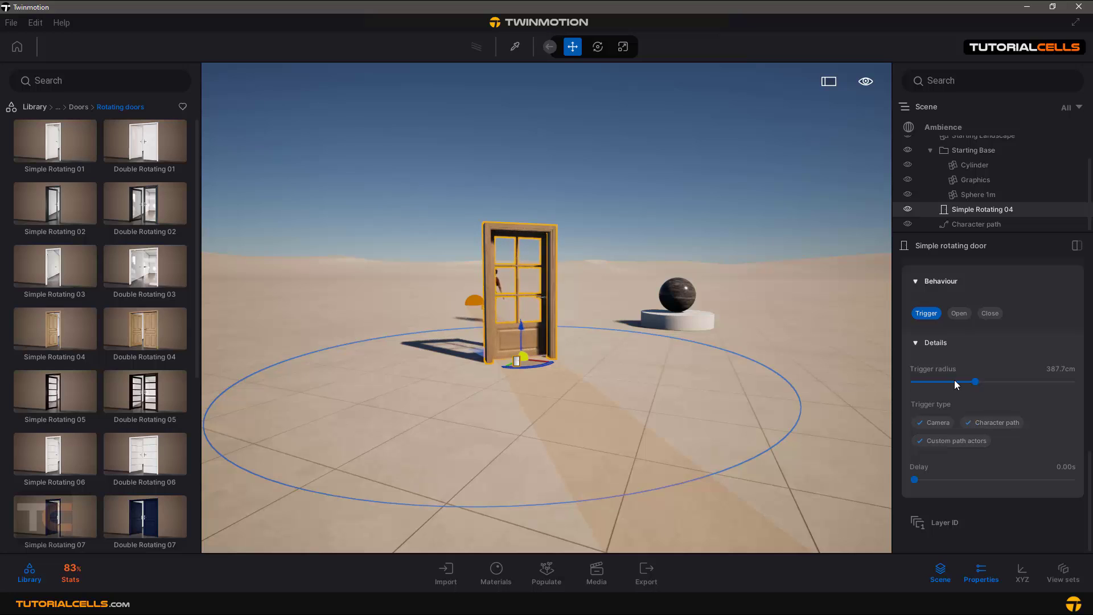
Delete the character path from the scene
left_click(966, 227)
key("Delete")
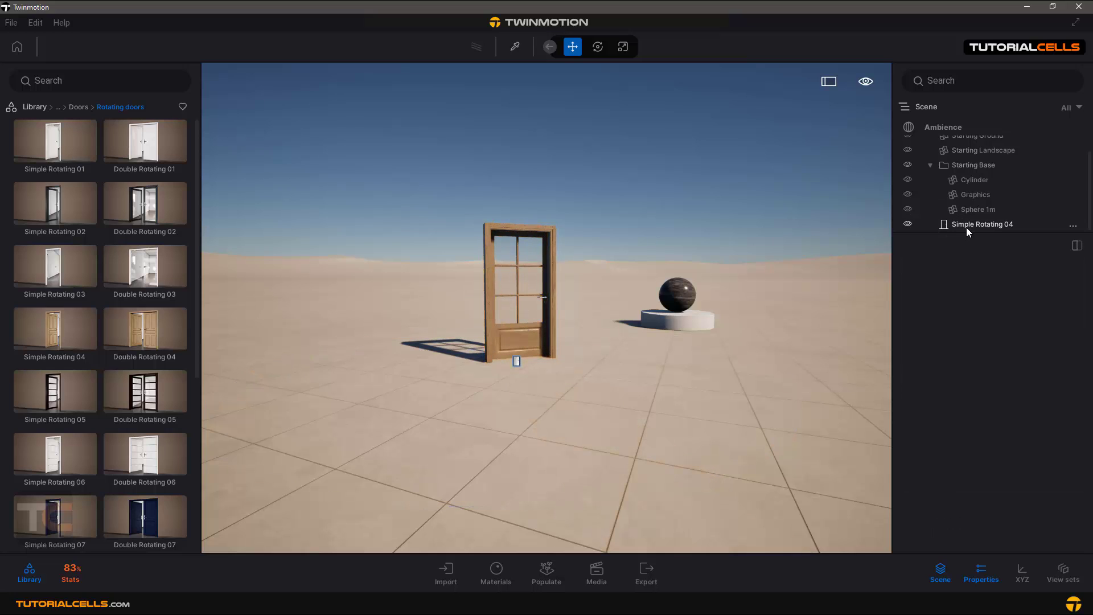
Try a 1.74 s trigger delay on the rotating door, test it by moving the camera toward the door, and reset the delay to 0
left_click(965, 225)
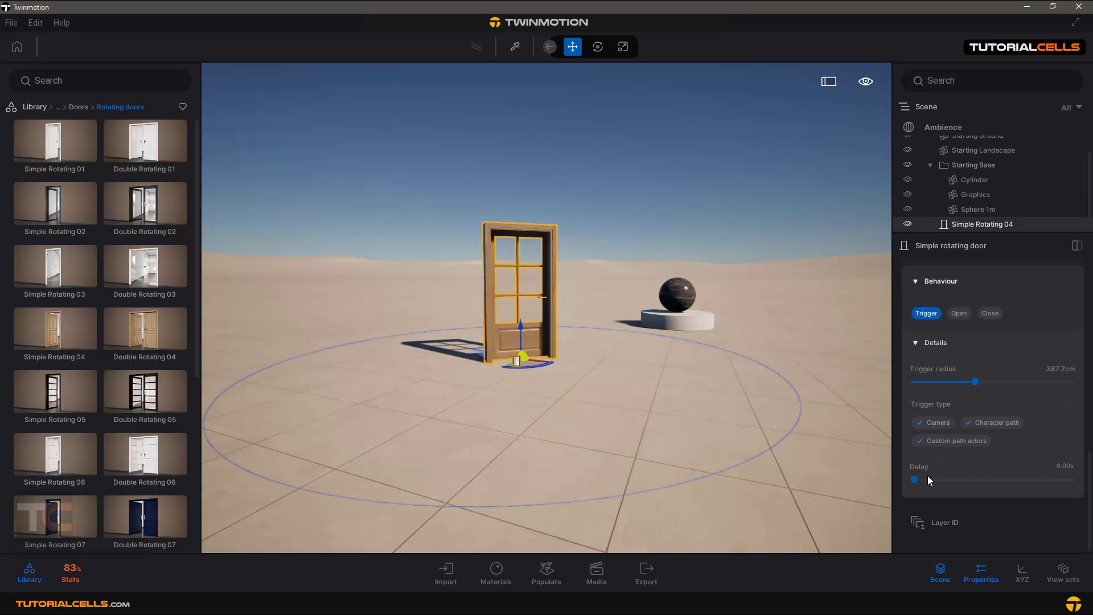
left_click_drag(918, 479, 918, 480)
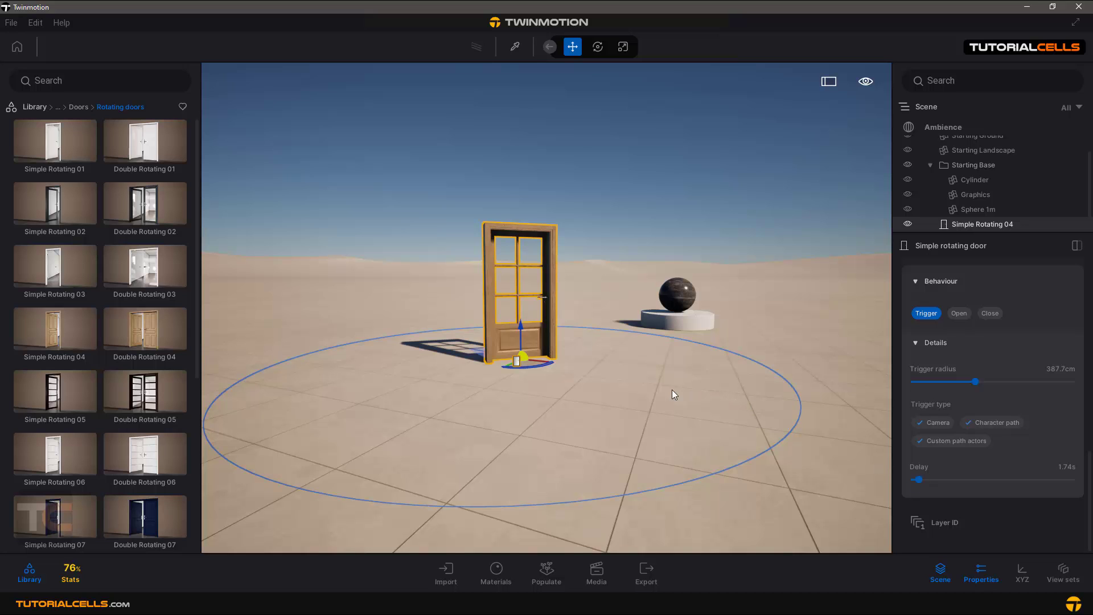
right_click_drag(682, 355, 696, 378)
key("w")
key("d")
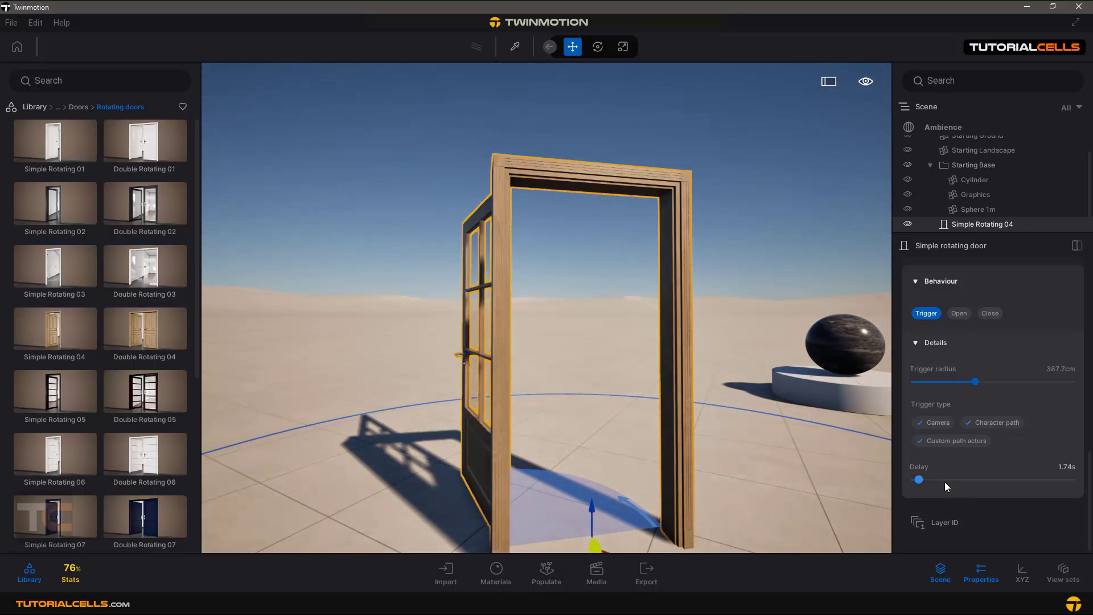
left_click_drag(921, 479, 911, 480)
scroll(1029, 363, "up", 3)
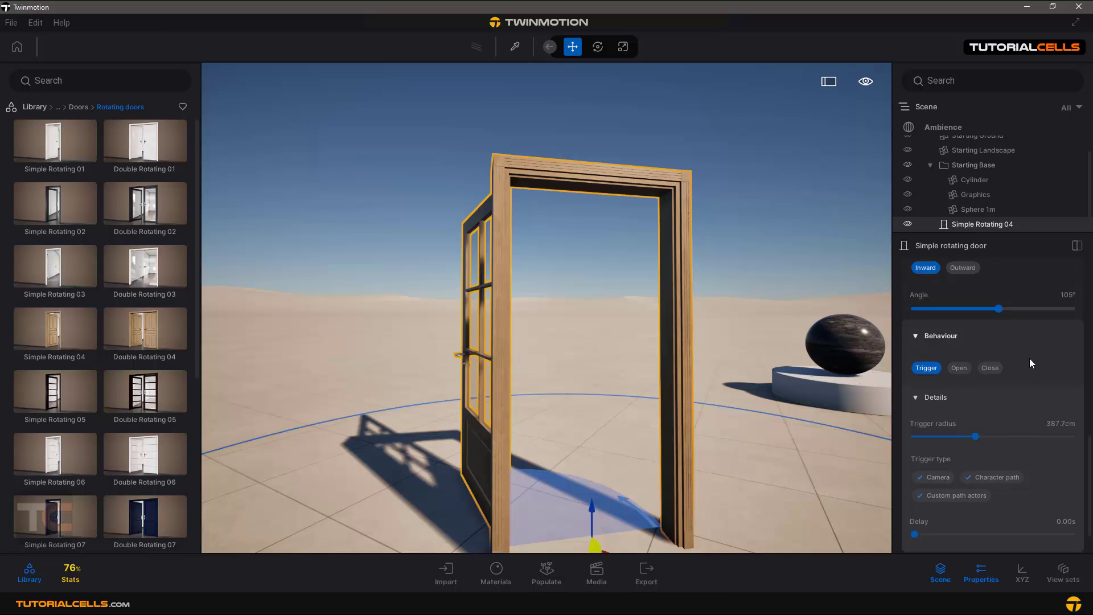
scroll(1029, 363, "up", 5)
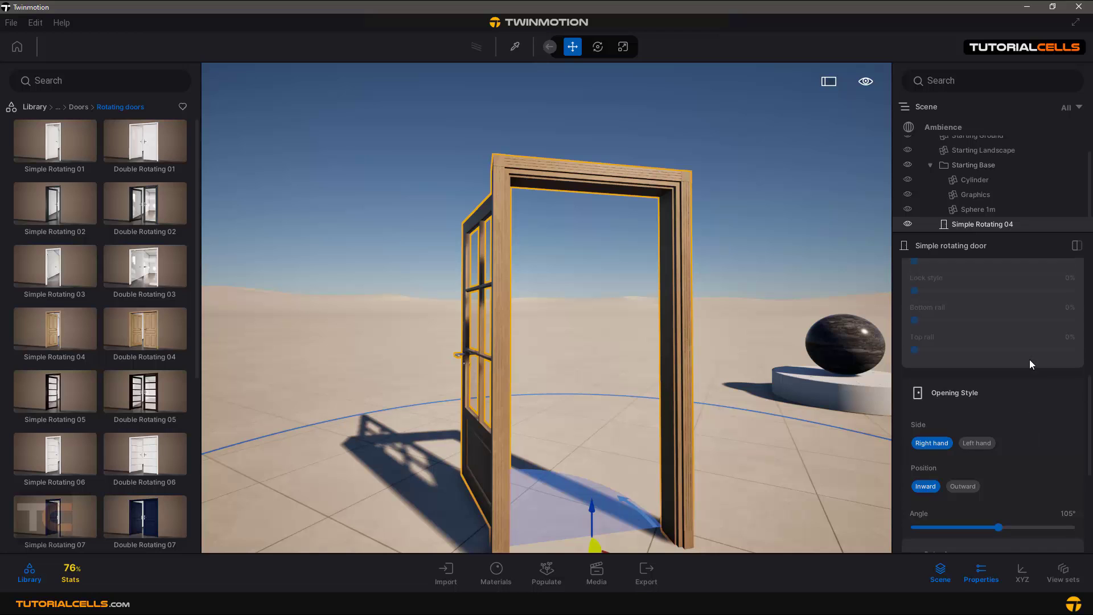
scroll(1029, 359, "up", 4)
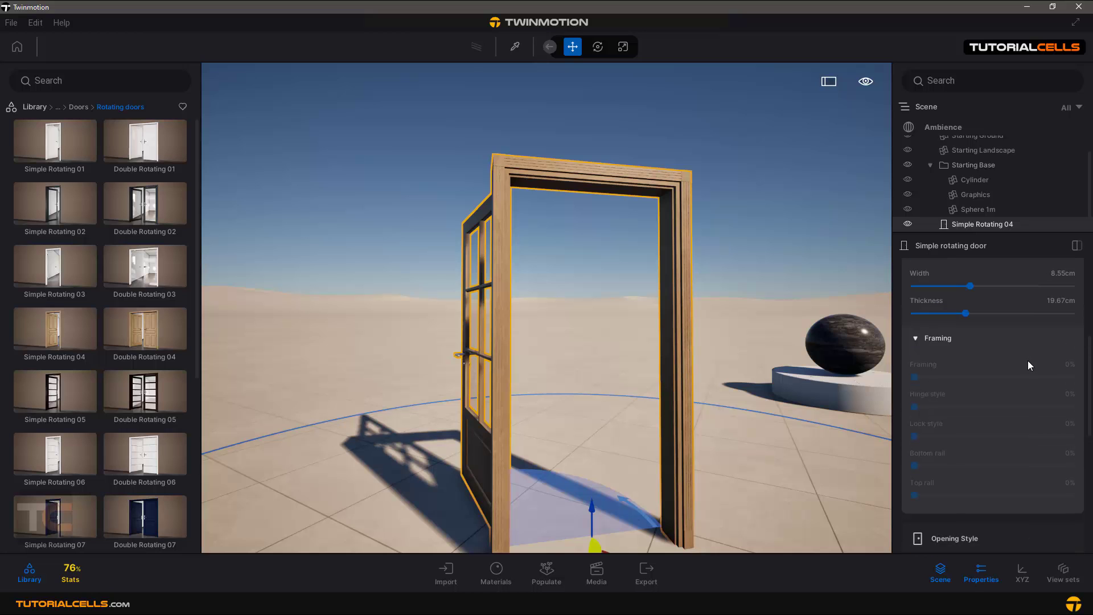
scroll(1002, 361, "up", 2)
Place the Double Sliding 04 door from the library's Sliding doors on the ground, beside and in front of the rotating door
scroll(586, 319, "down", 6)
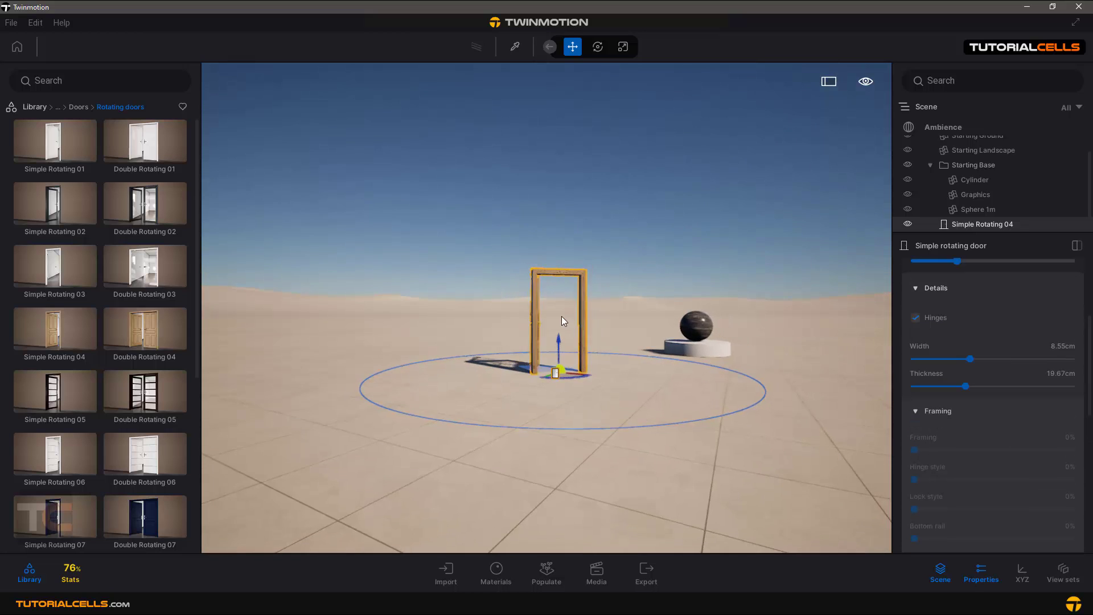
left_click(78, 107)
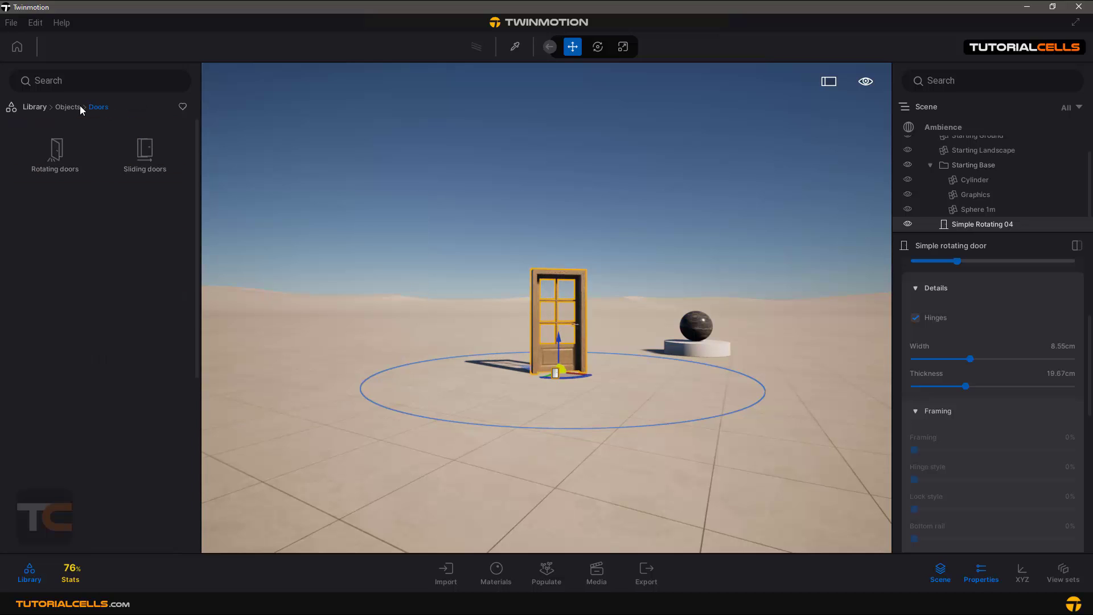
left_click(160, 148)
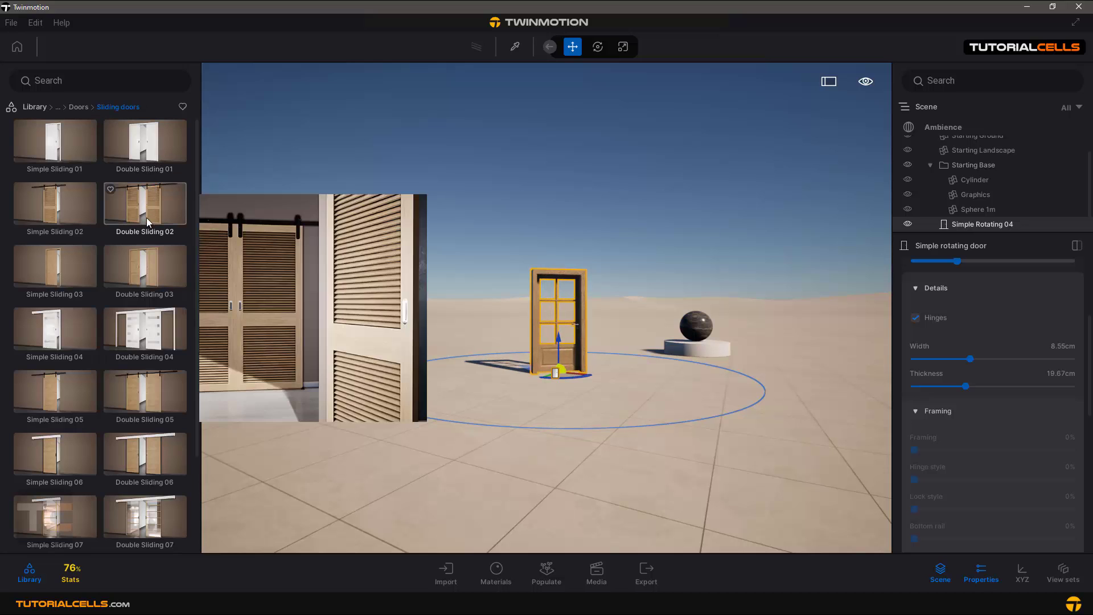
left_click_drag(139, 326, 320, 381)
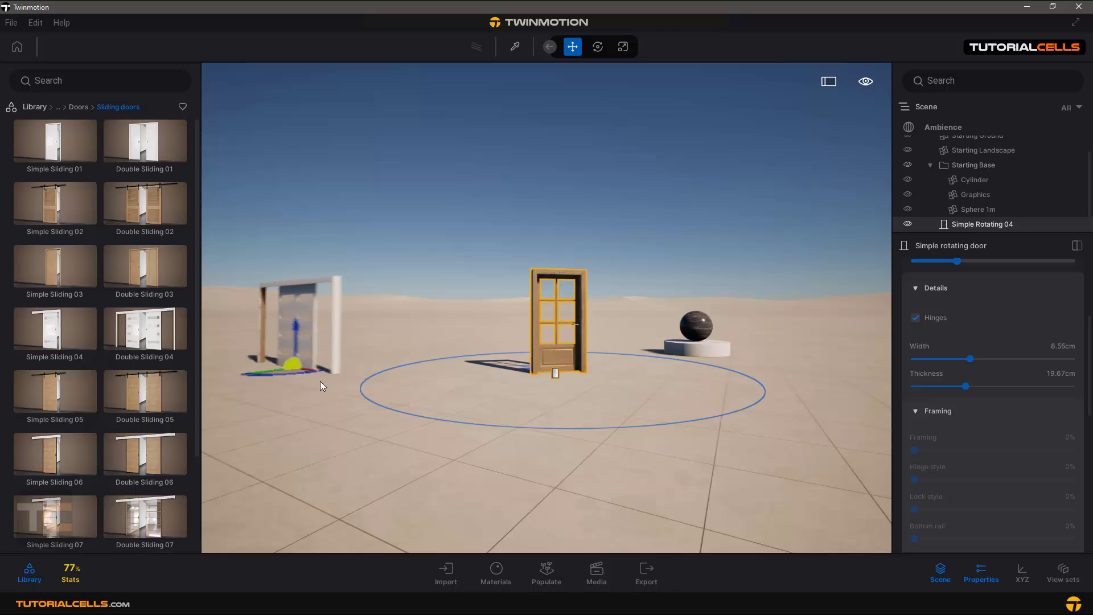
left_click_drag(348, 421, 348, 479)
scroll(367, 436, "down", 5)
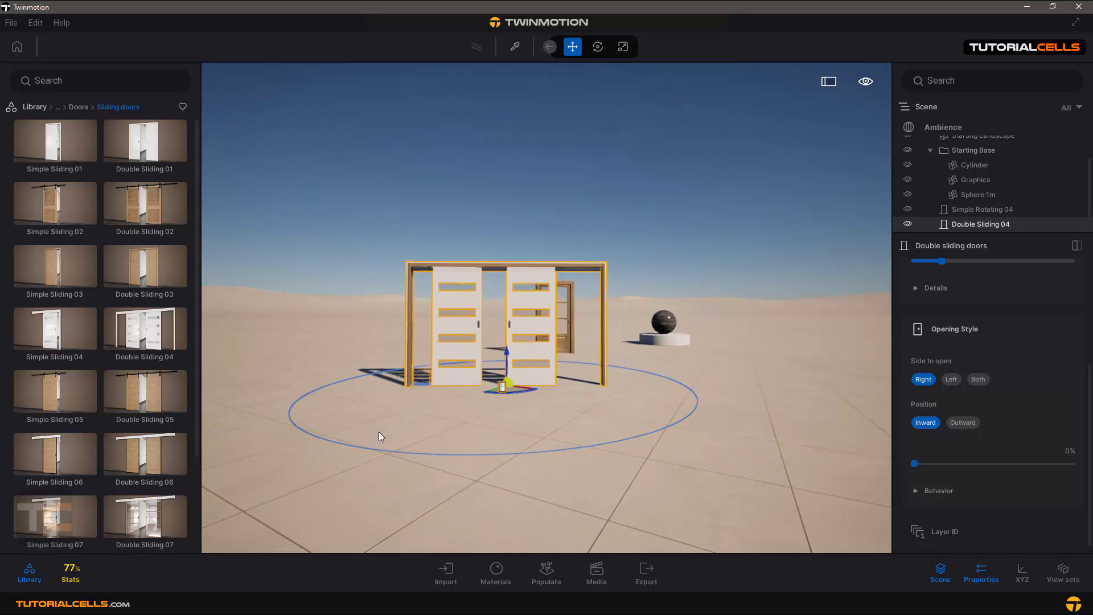
scroll(504, 361, "up", 2)
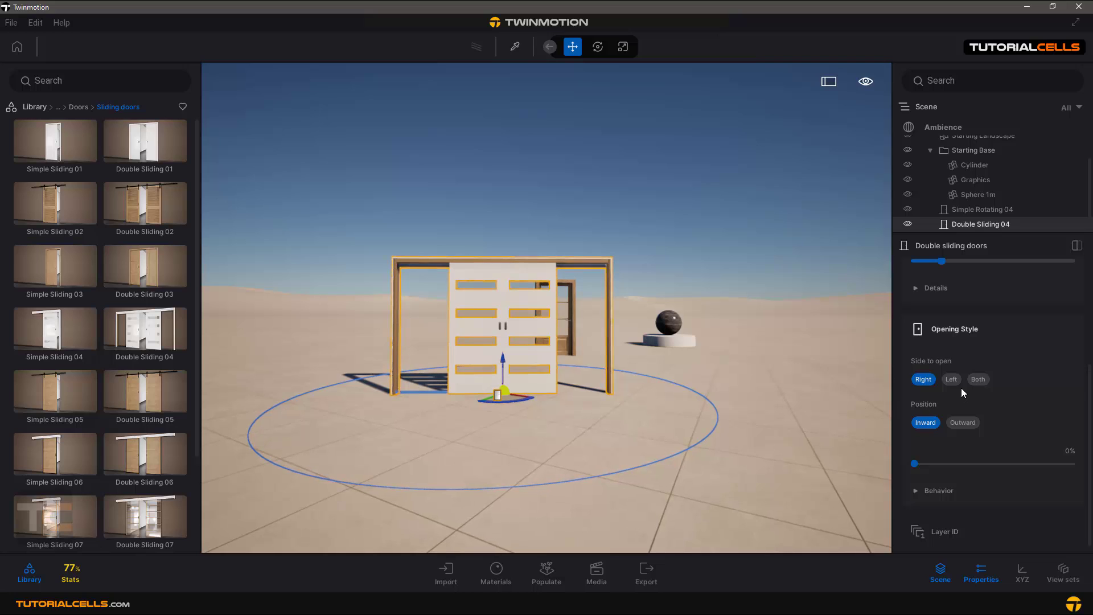
Set the sliding doors' Framing to 9%, Hinge style to 15%, Lock style to 26%, Bottom rail to 20% and Top rail to 28%
scroll(961, 387, "up", 2)
scroll(961, 387, "up", 2)
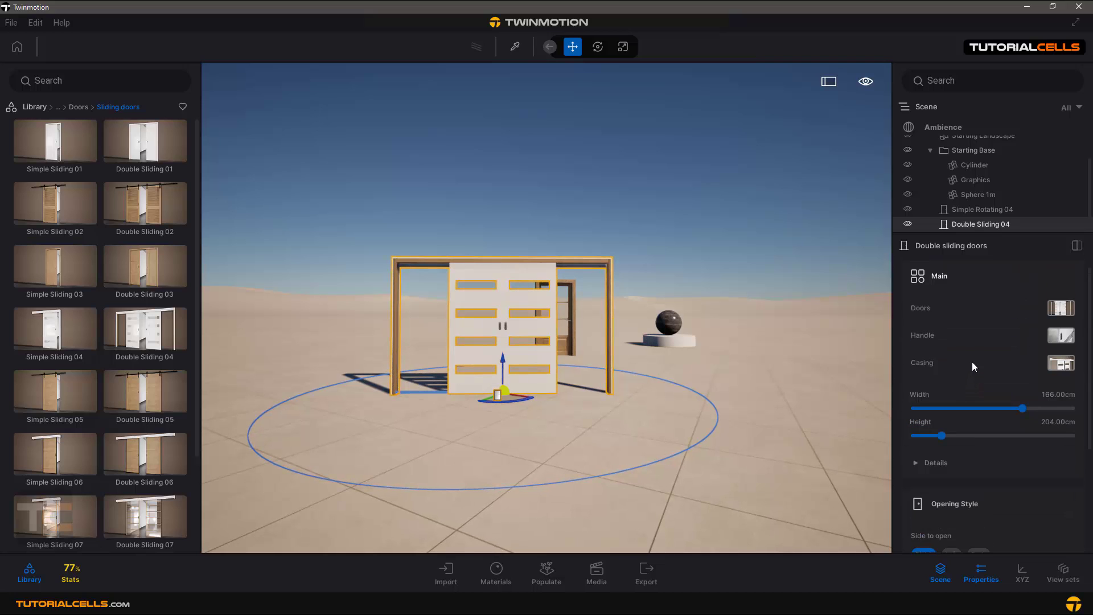
left_click(925, 461)
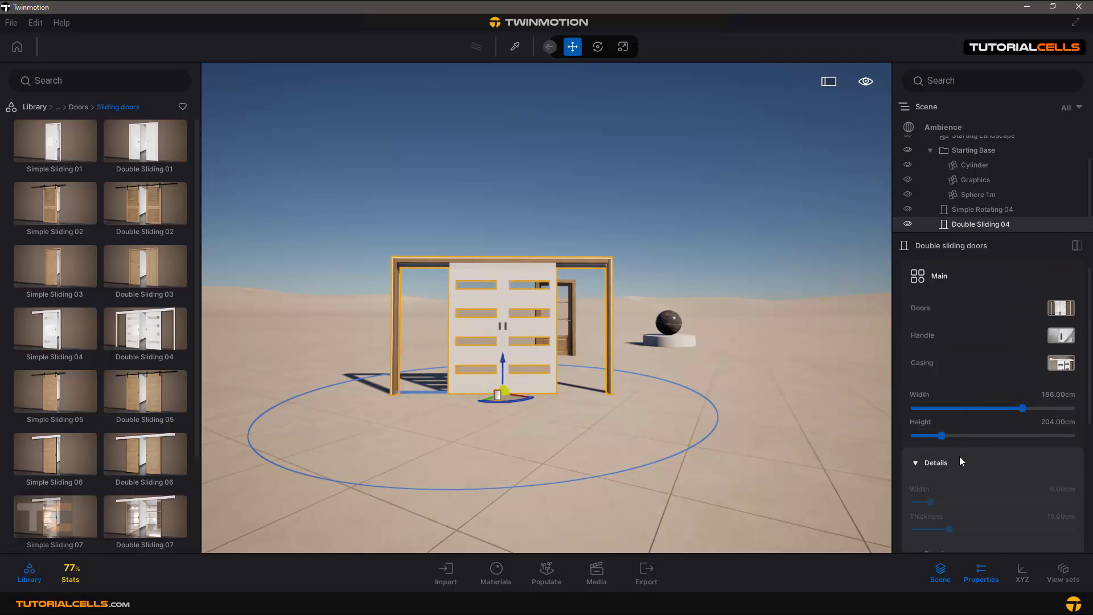
scroll(959, 456, "down", 2)
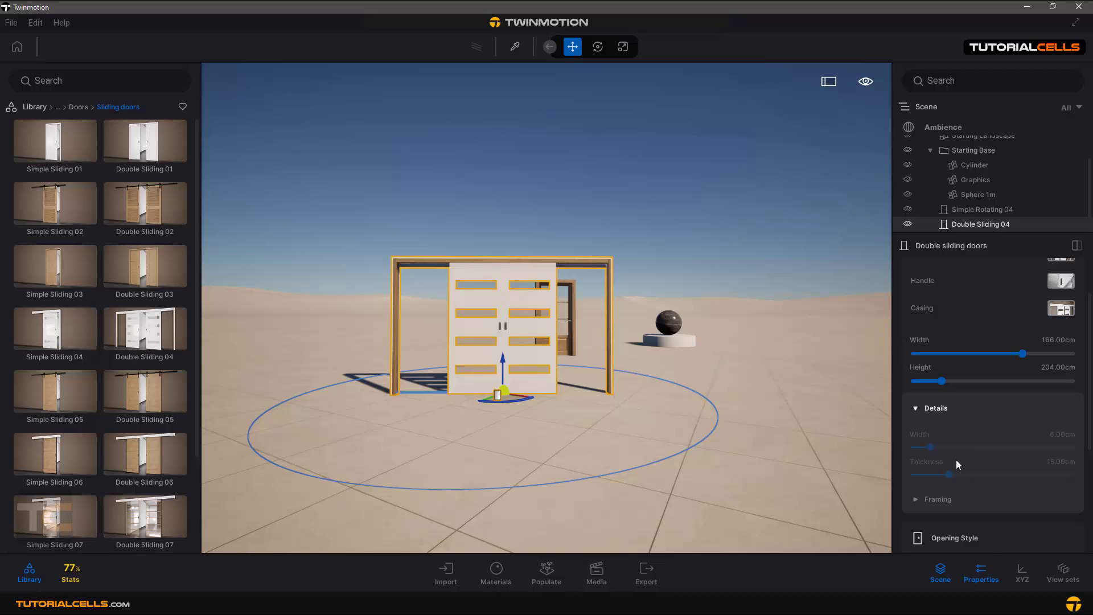
scroll(956, 459, "down", 2)
left_click(948, 444)
scroll(970, 447, "down", 1)
scroll(973, 447, "down", 1)
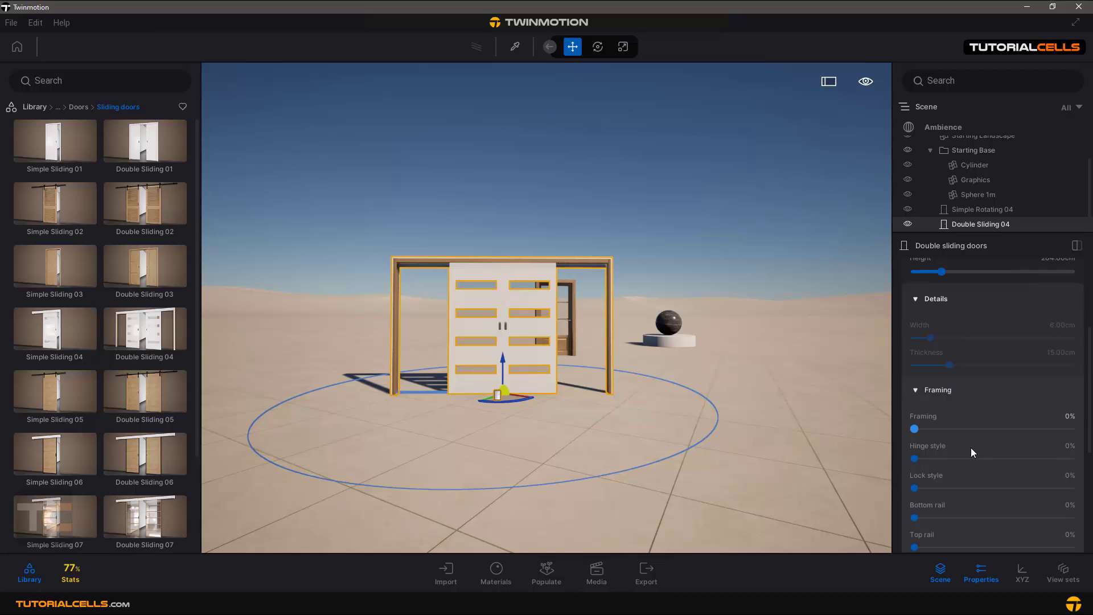
left_click_drag(922, 426, 957, 497)
scroll(951, 516, "down", 1)
scroll(949, 505, "down", 1)
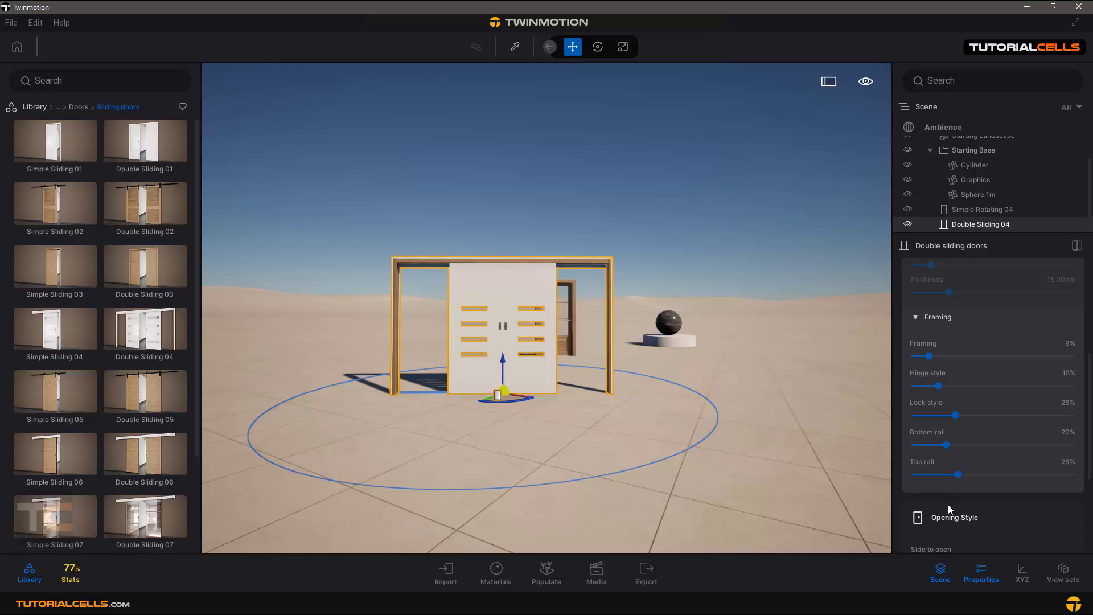
Try opening the sliding doors to the Left, set Side to open to Both, and test it by moving the camera away and back
scroll(949, 514, "down", 1)
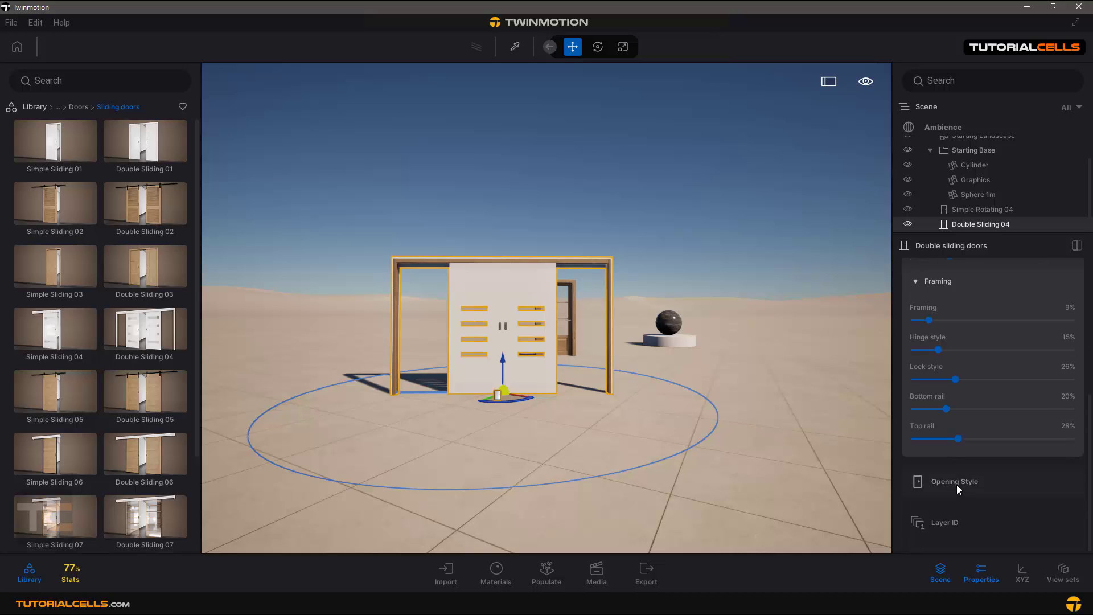
left_click(957, 482)
scroll(958, 481, "down", 1)
scroll(958, 485, "down", 1)
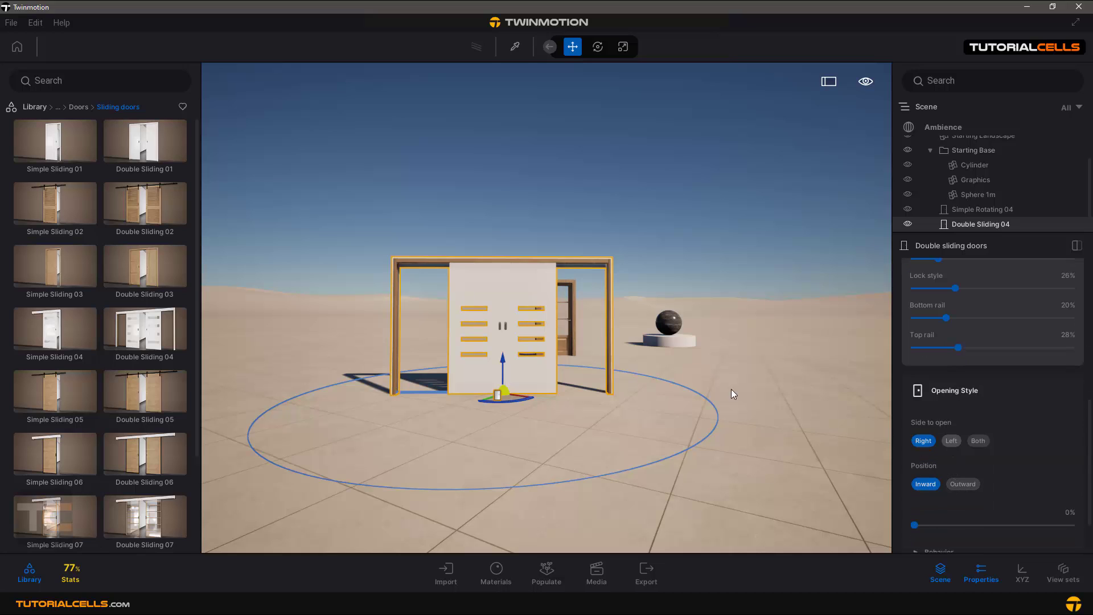
scroll(593, 361, "up", 3)
middle_click_drag(594, 361, 842, 419)
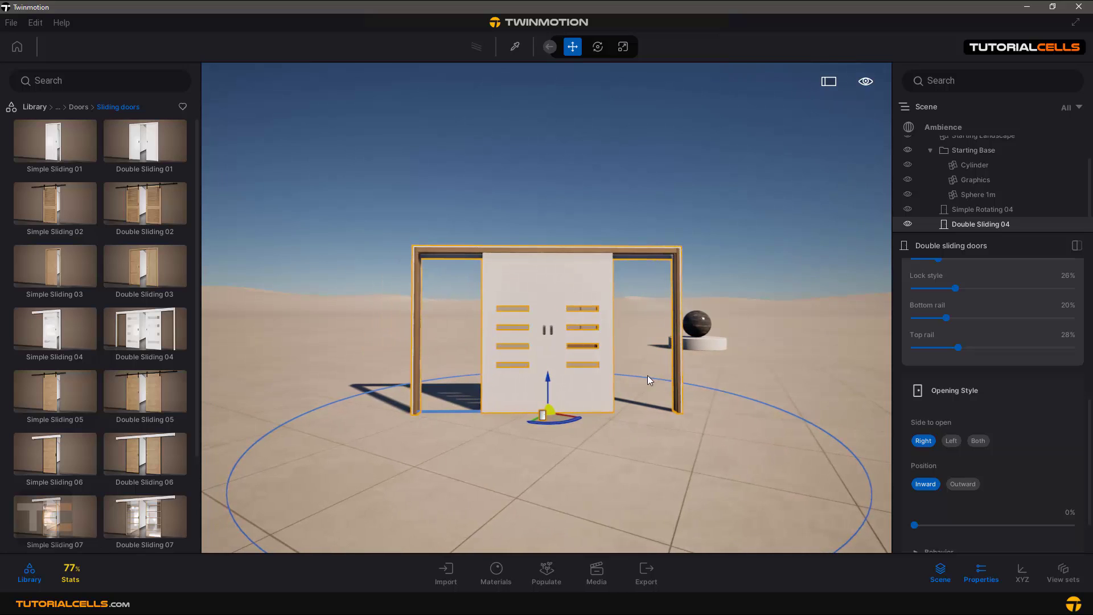
scroll(648, 376, "up", 3)
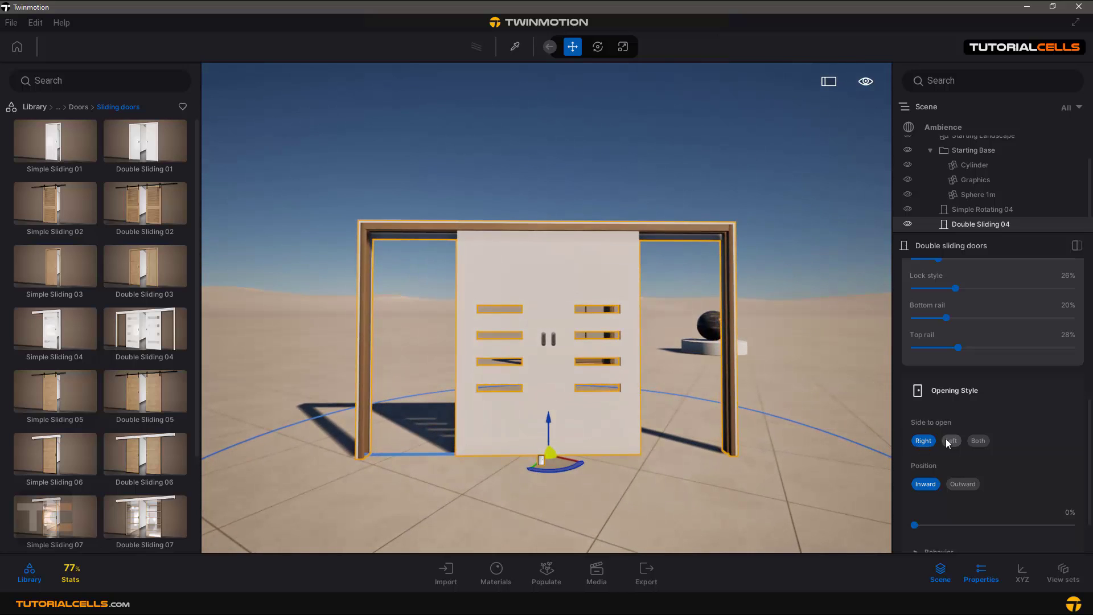
scroll(596, 374, "up", 2)
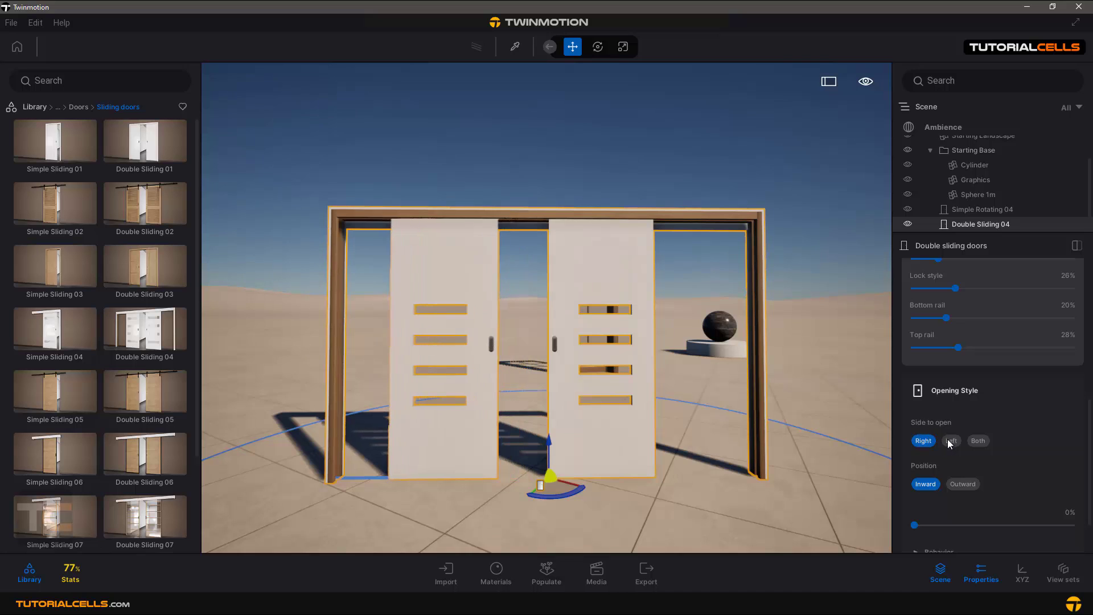
left_click(950, 441)
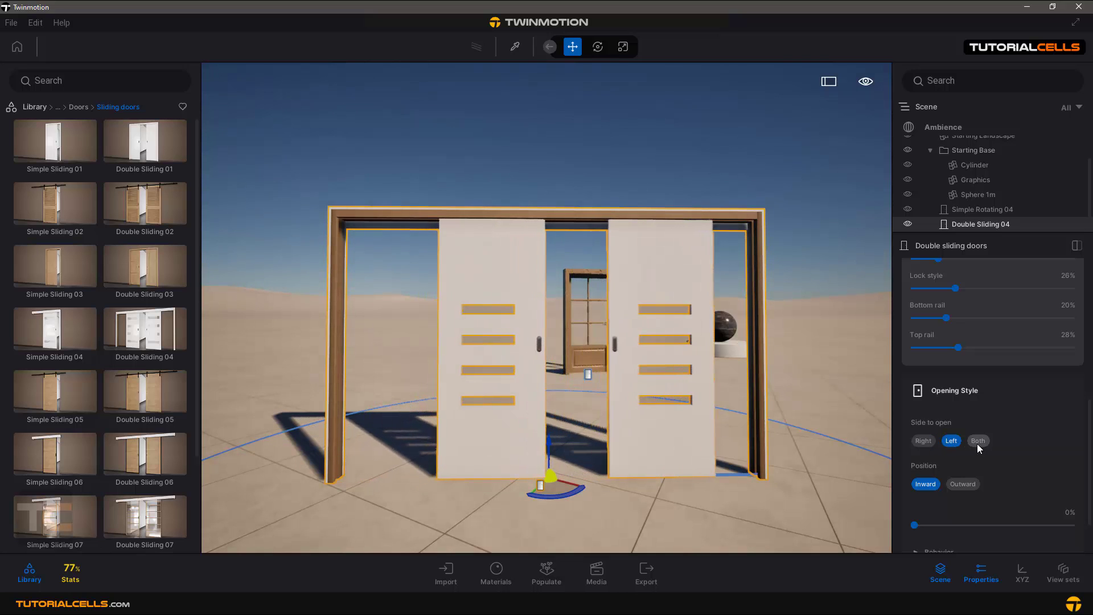
left_click(976, 442)
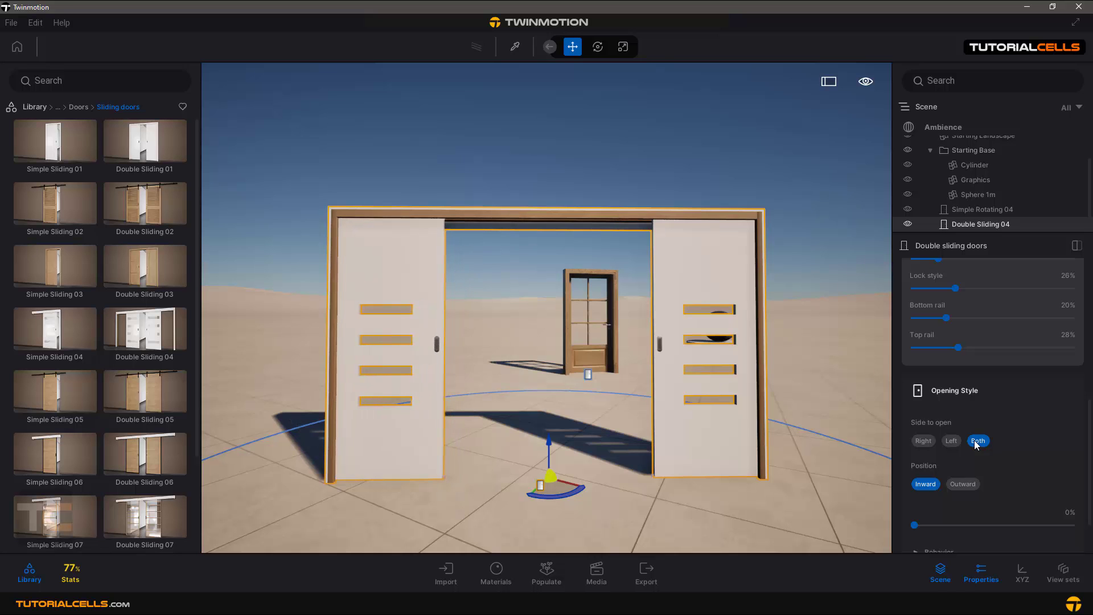
key("s")
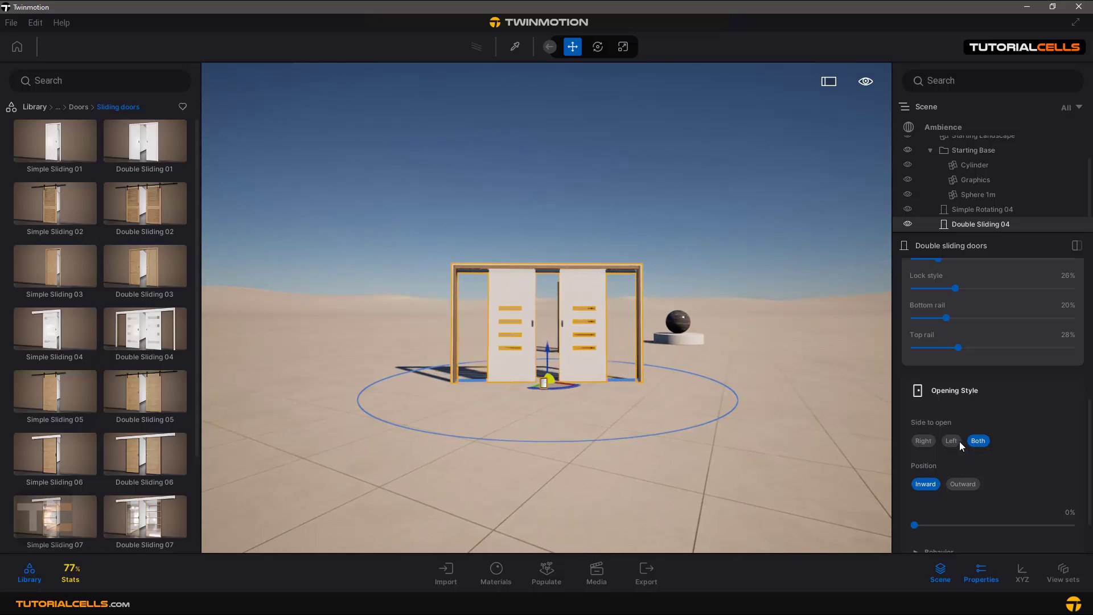
key("w")
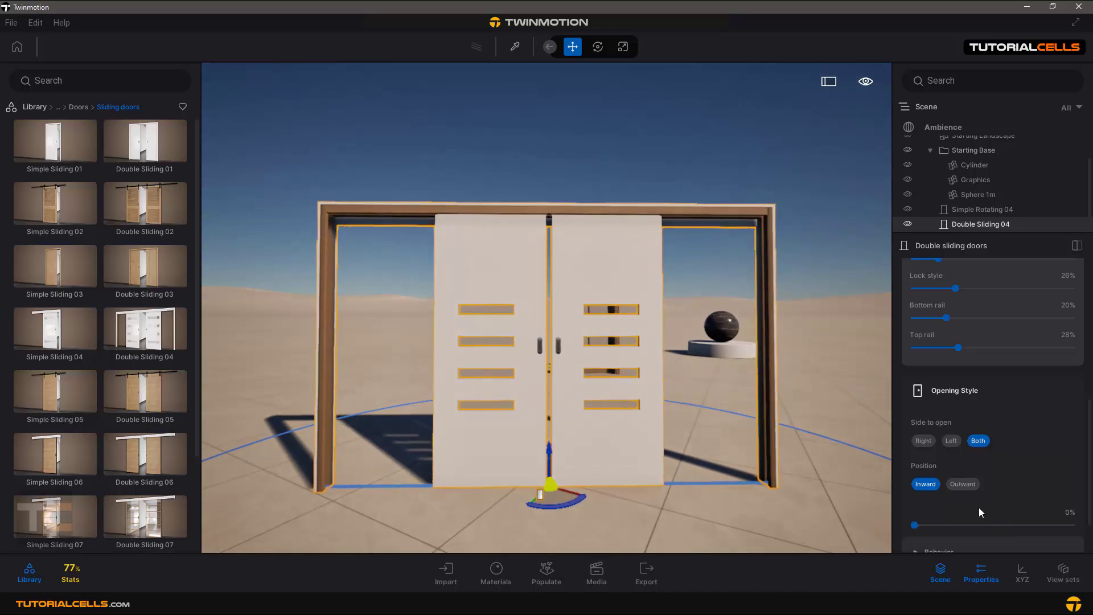
Try the Outward position and a 65% opening value on the sliding doors, test with the camera, and restore Inward and 0%
left_click(963, 484)
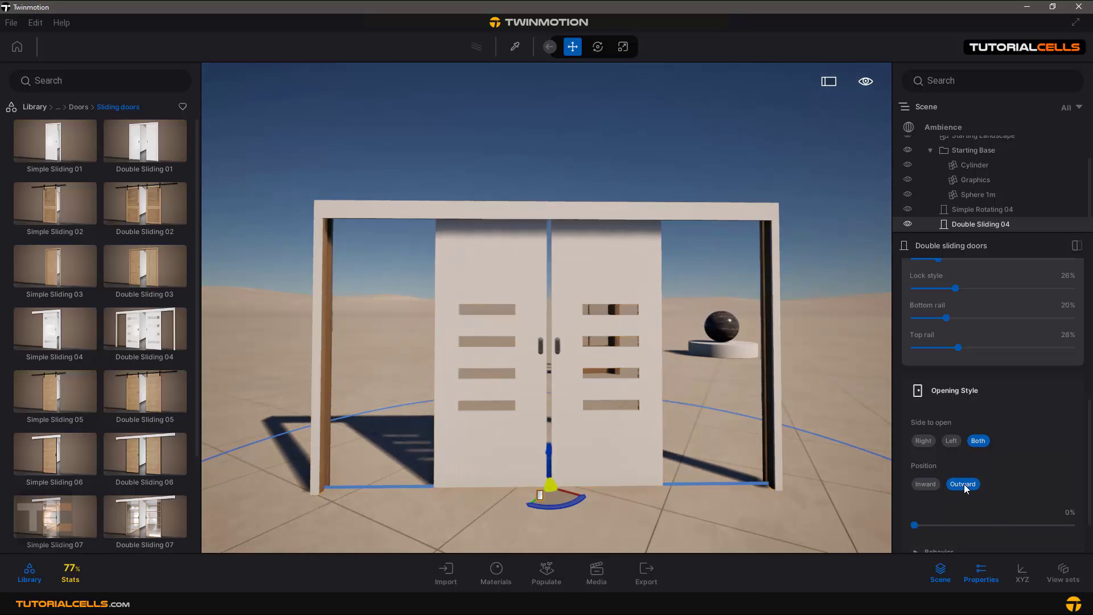
left_click(933, 484)
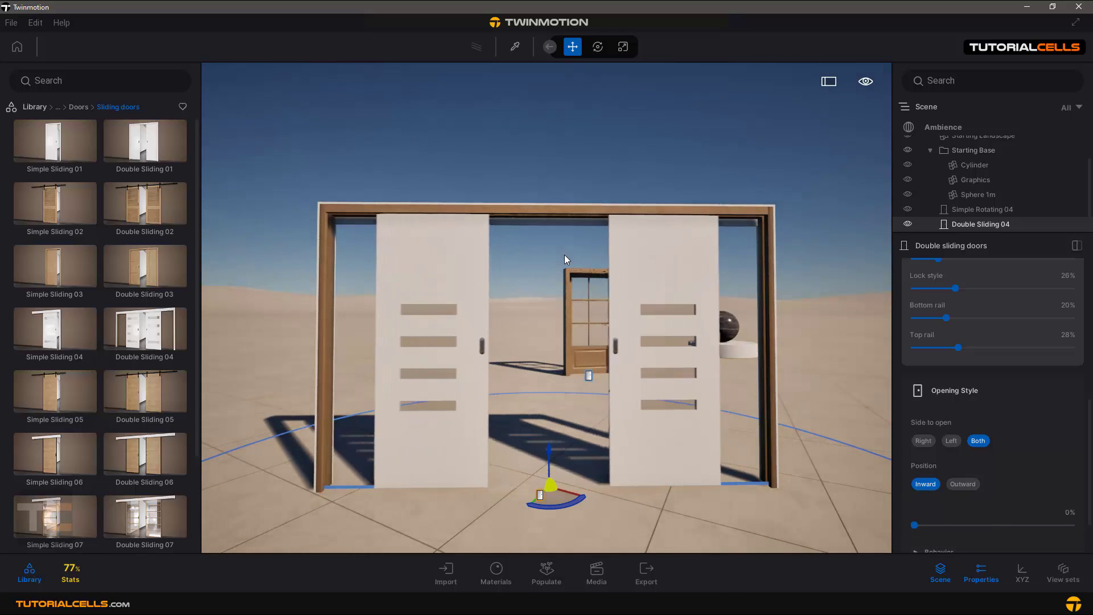
scroll(975, 460, "down", 1)
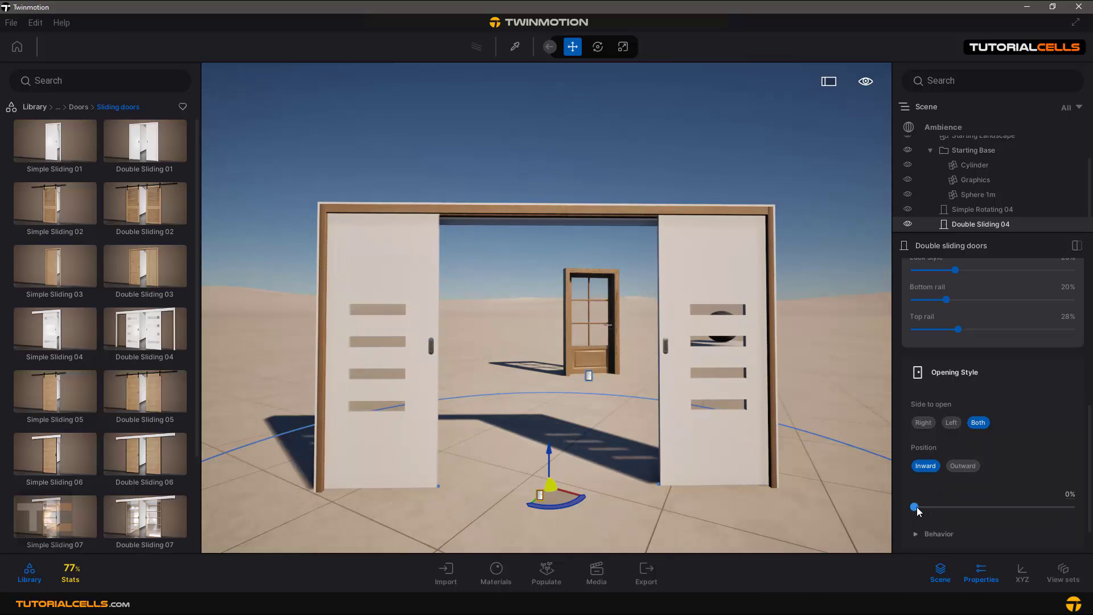
left_click_drag(915, 507, 931, 508)
left_click_drag(968, 511, 1017, 506)
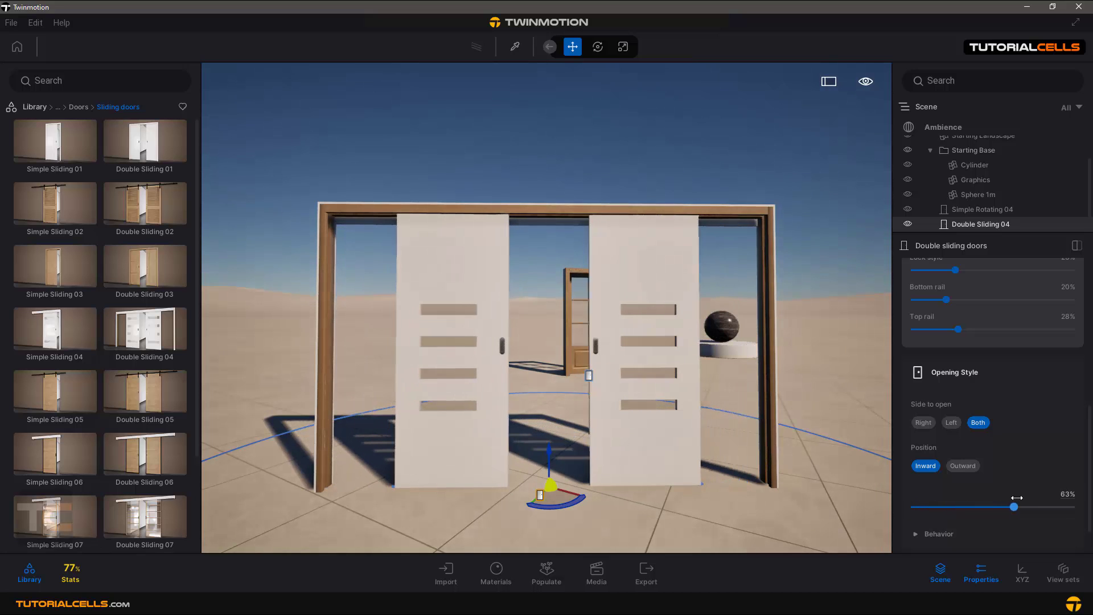
scroll(667, 344, "down", 5)
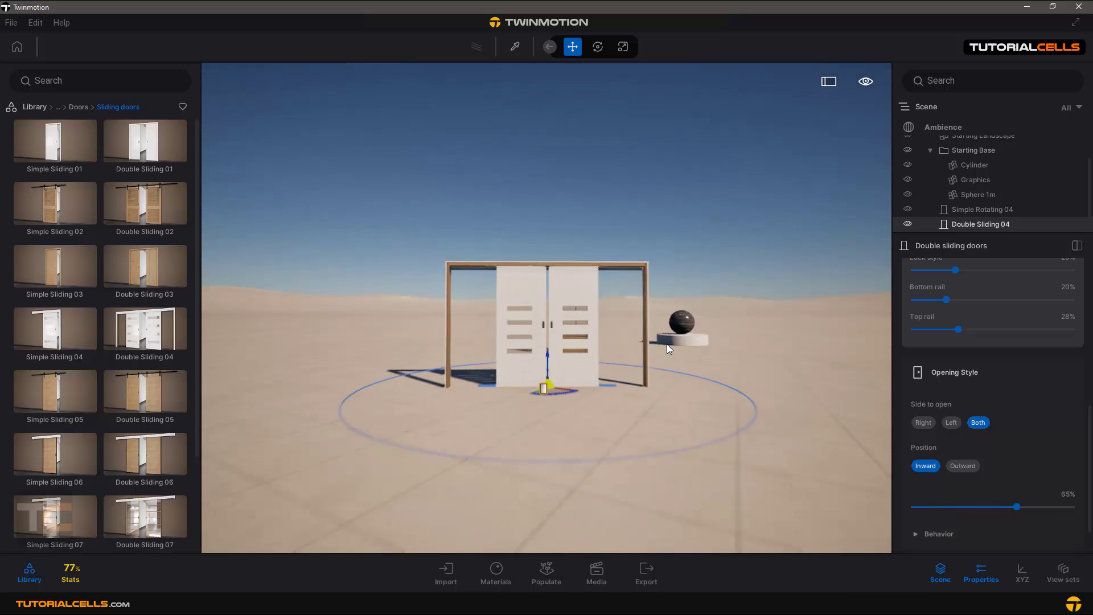
scroll(599, 339, "up", 6)
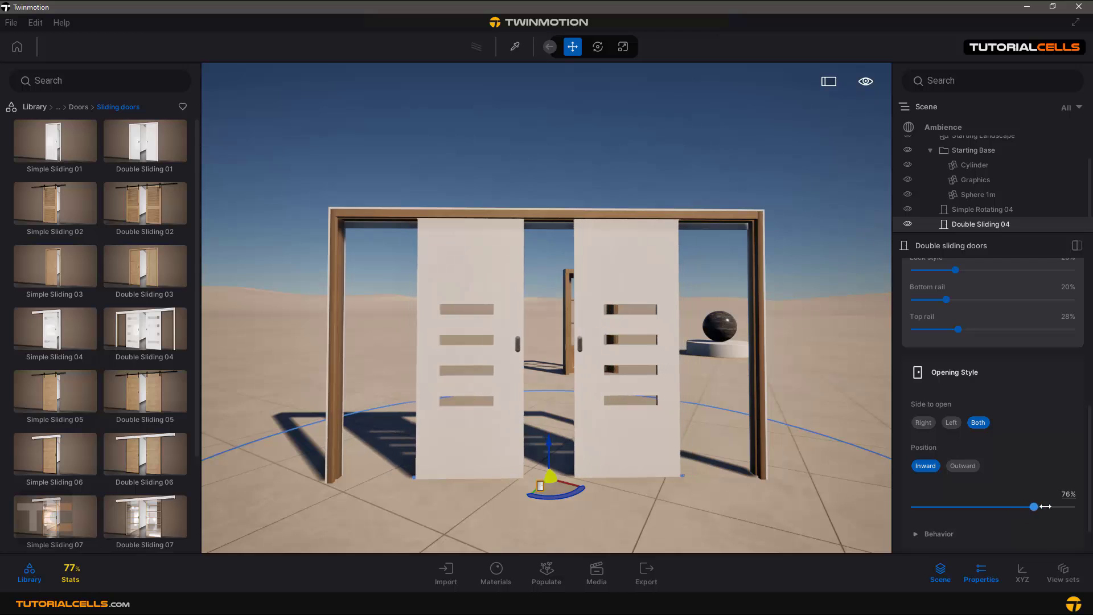
left_click_drag(1018, 506, 879, 505)
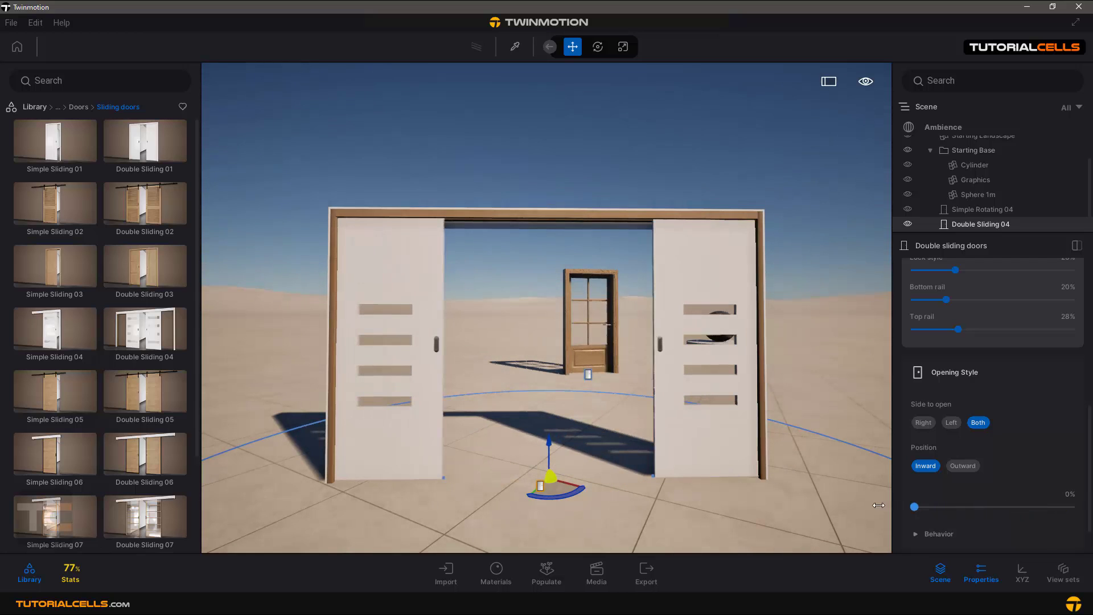
Examine the sliding doors' Behavior details, including trigger radius, trigger type and delay
left_click(924, 532)
scroll(989, 518, "down", 3)
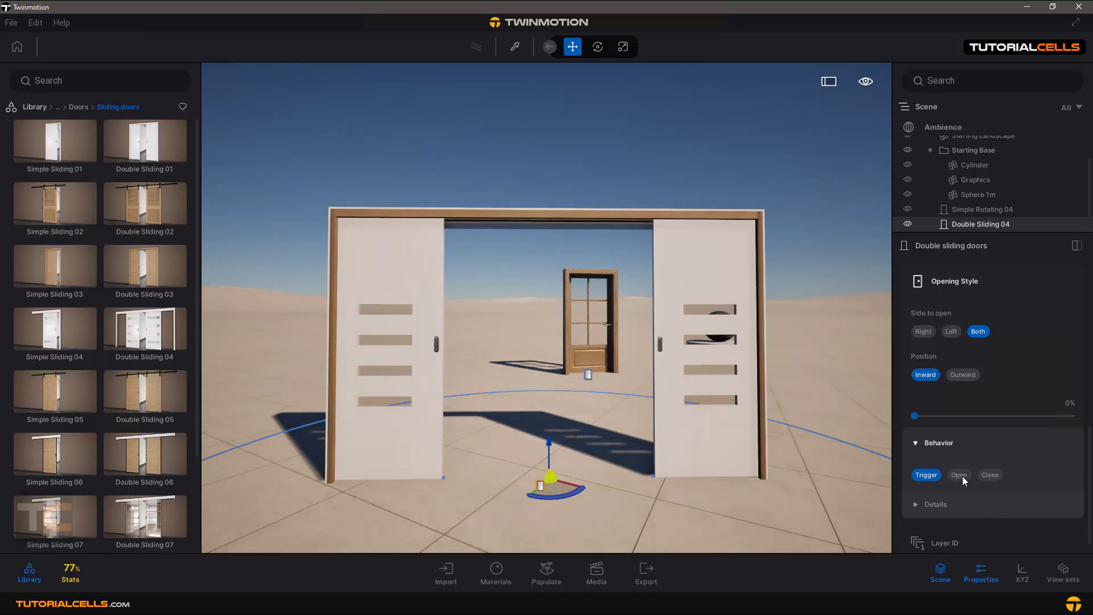
left_click(971, 484)
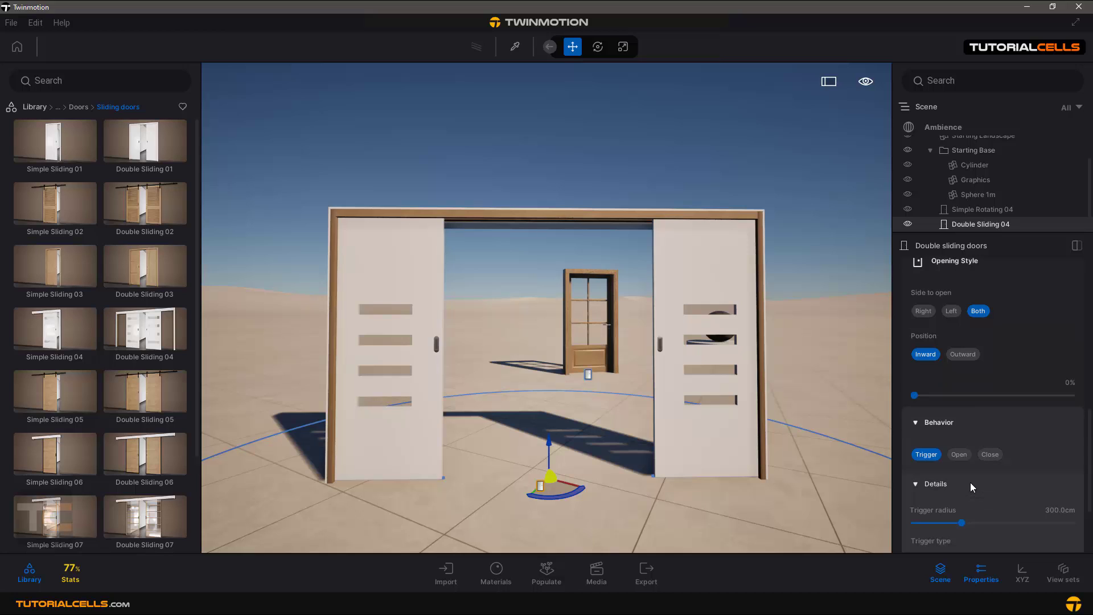
scroll(971, 484, "down", 2)
scroll(970, 483, "down", 1)
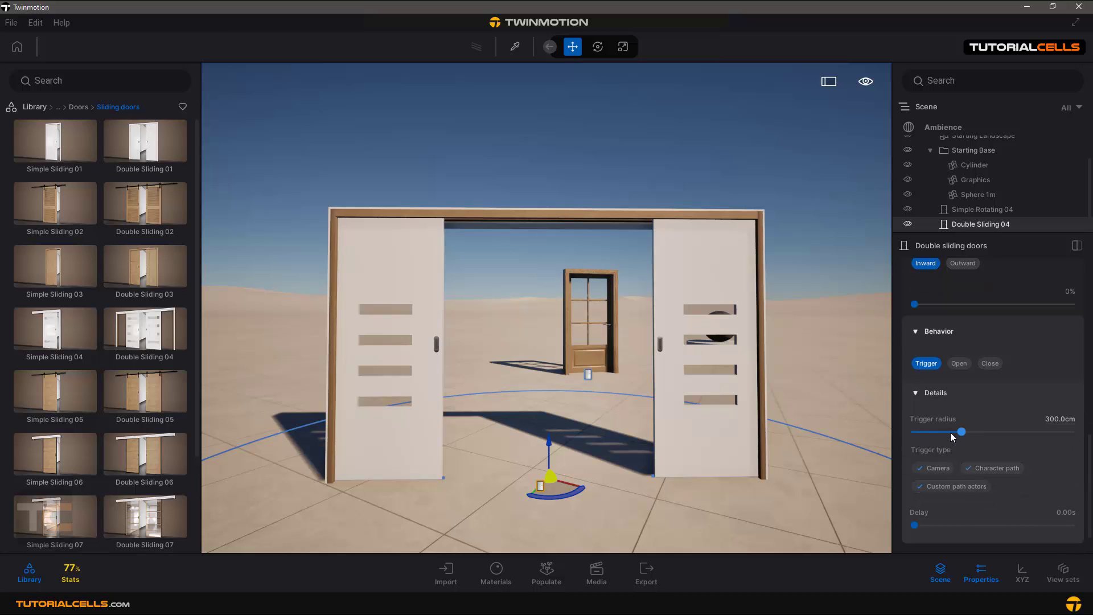
scroll(961, 471, "down", 1)
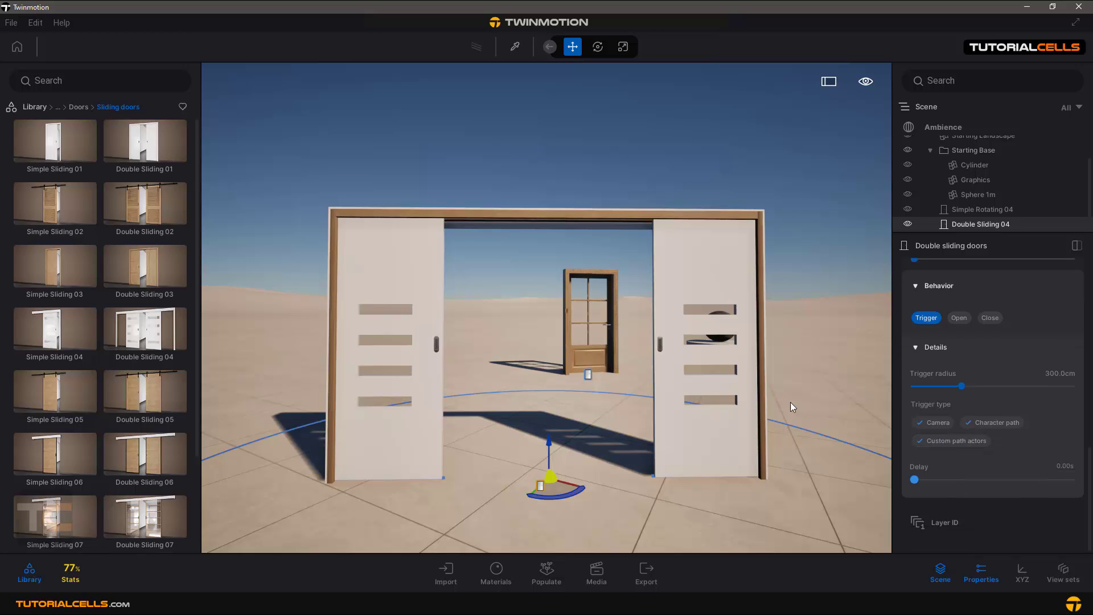
View the sliding doors from farther away and higher up, and browse the remaining Sliding doors models in the library
scroll(777, 402, "down", 3)
key("s")
right_click_drag(776, 399, 725, 340)
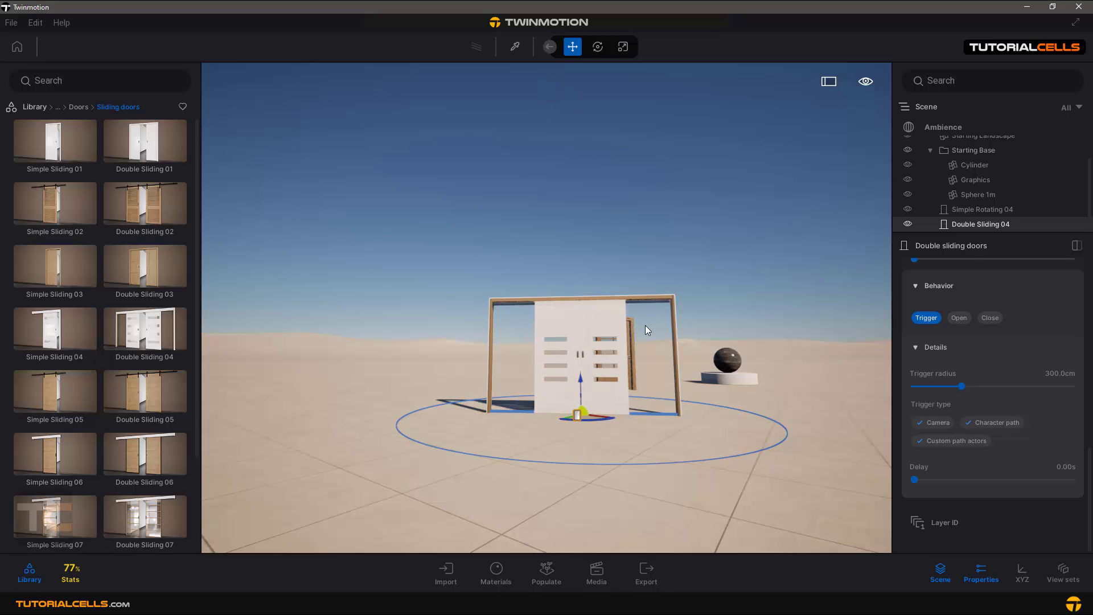
key("e")
right_click_drag(628, 306, 654, 314)
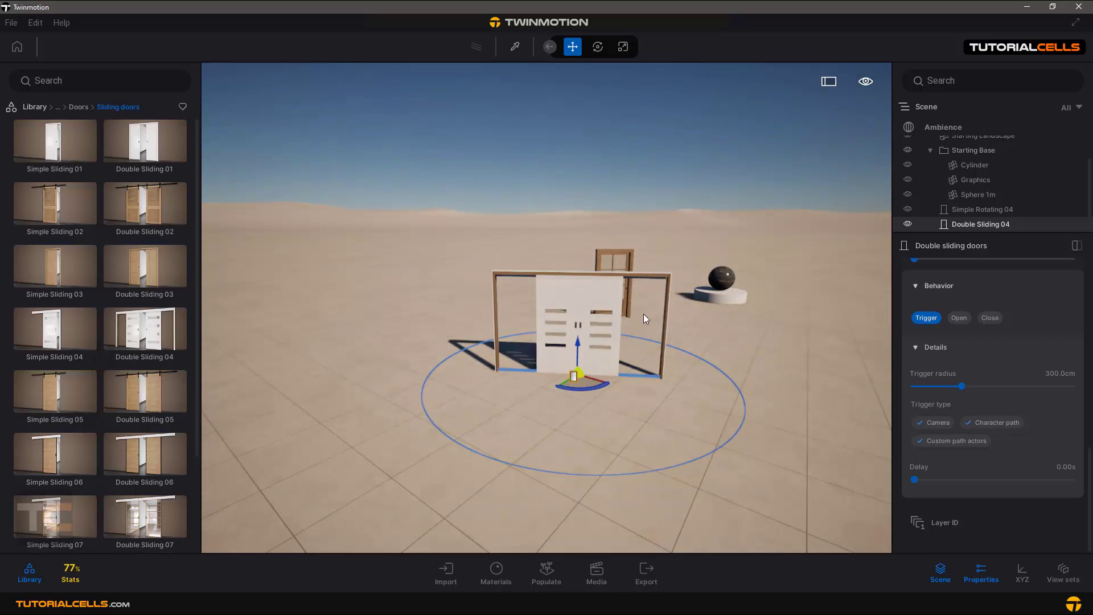
key("w")
mouse_move(69, 357)
scroll(71, 360, "down", 2)
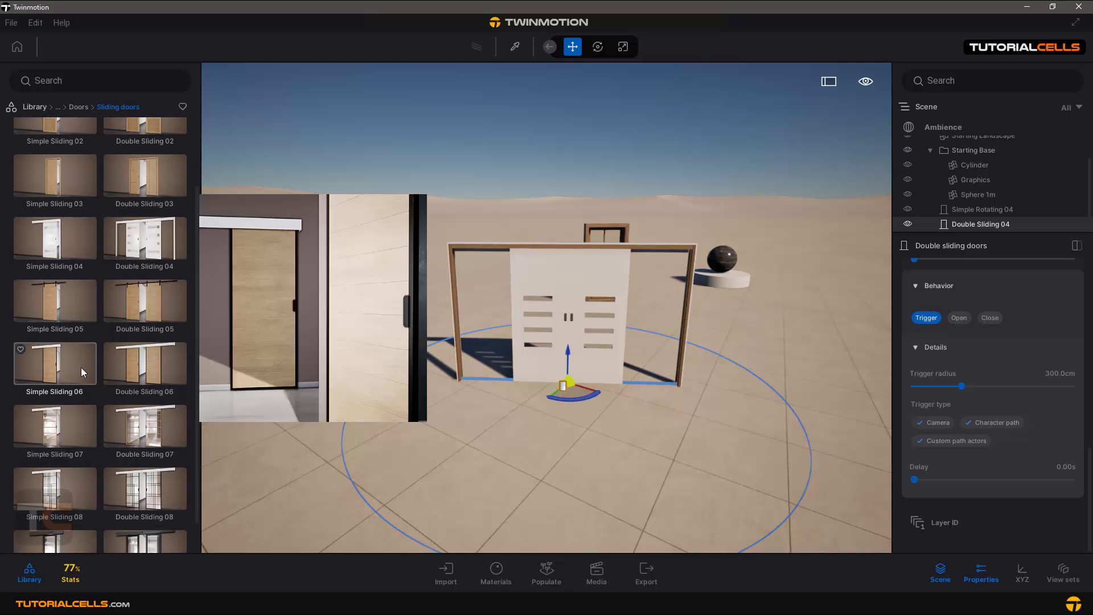
mouse_move(127, 433)
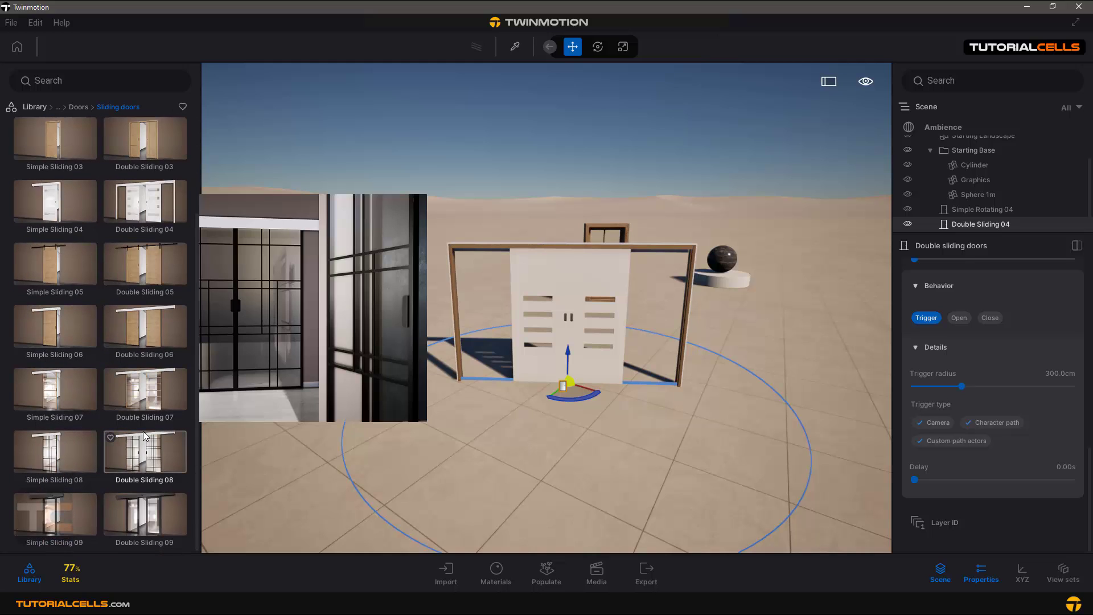
mouse_move(164, 393)
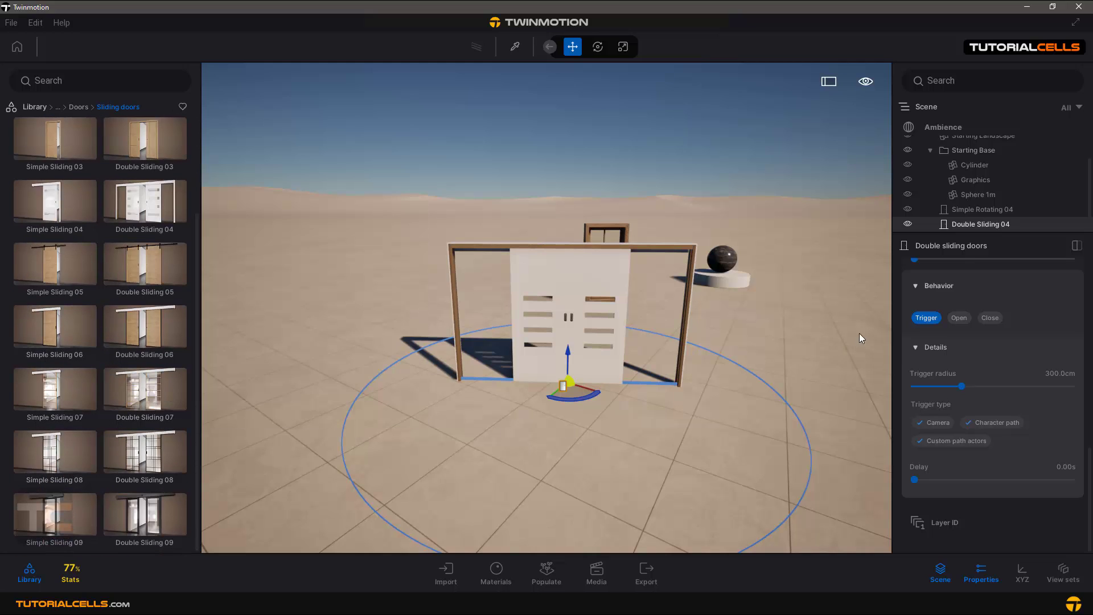
Change the sliding doors' casing to Style 4
scroll(1011, 358, "up", 10)
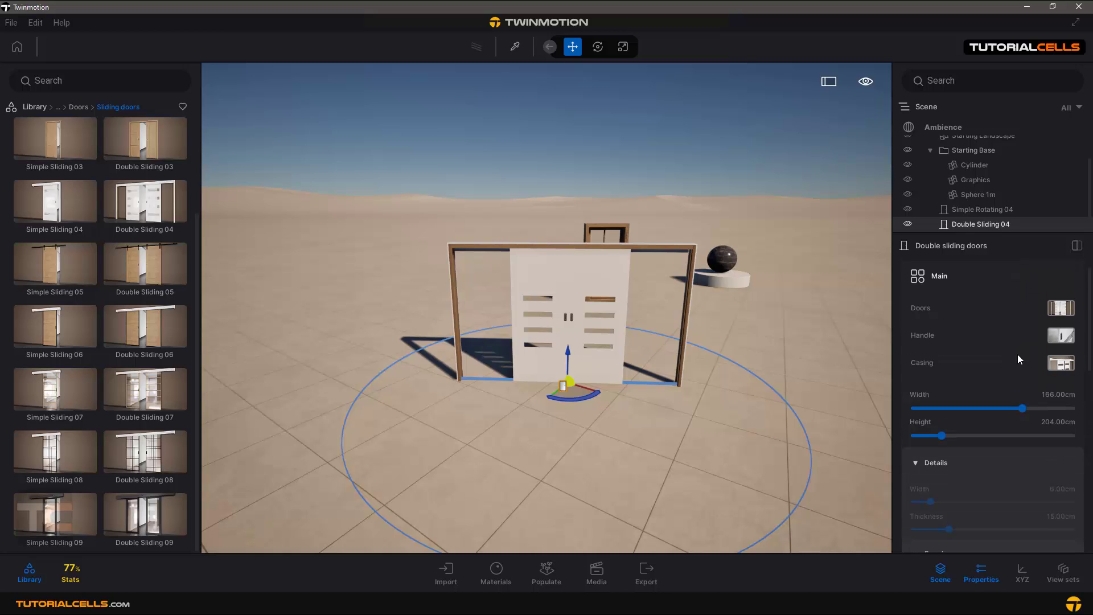
left_click(1060, 364)
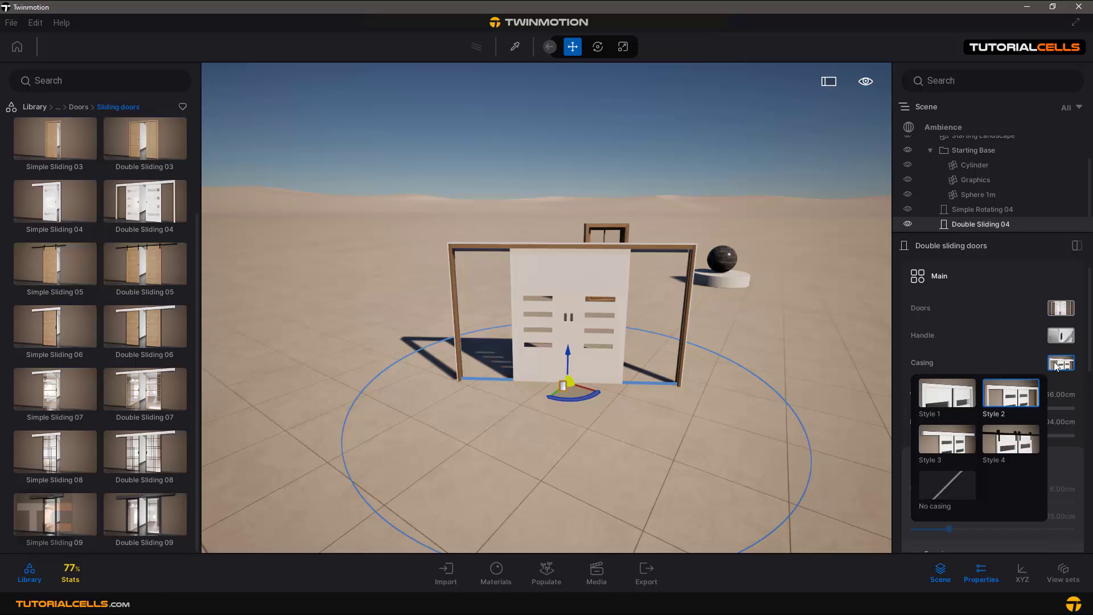
left_click(1007, 445)
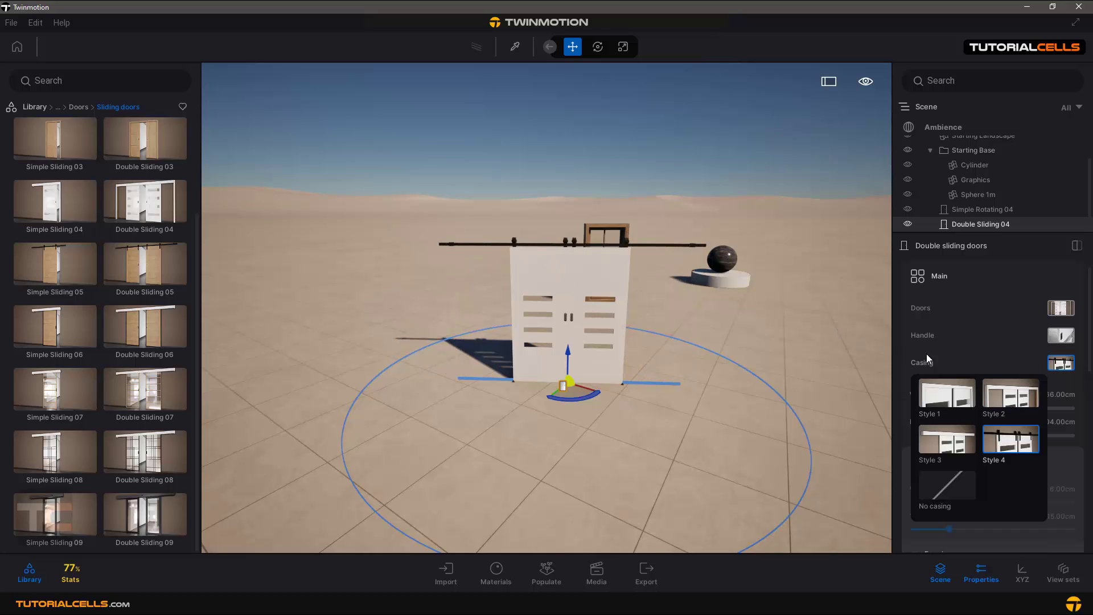
Try handle Style 5 on the sliding doors, inspect it up close, and set the handle to Style 7
left_click(1061, 337)
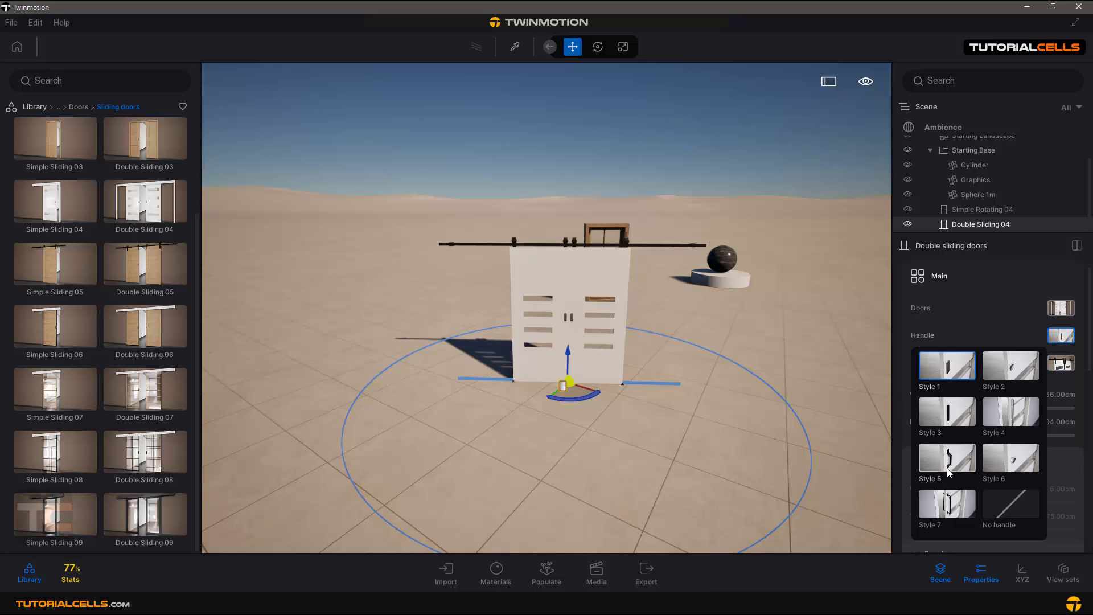
scroll(571, 327, "up", 5)
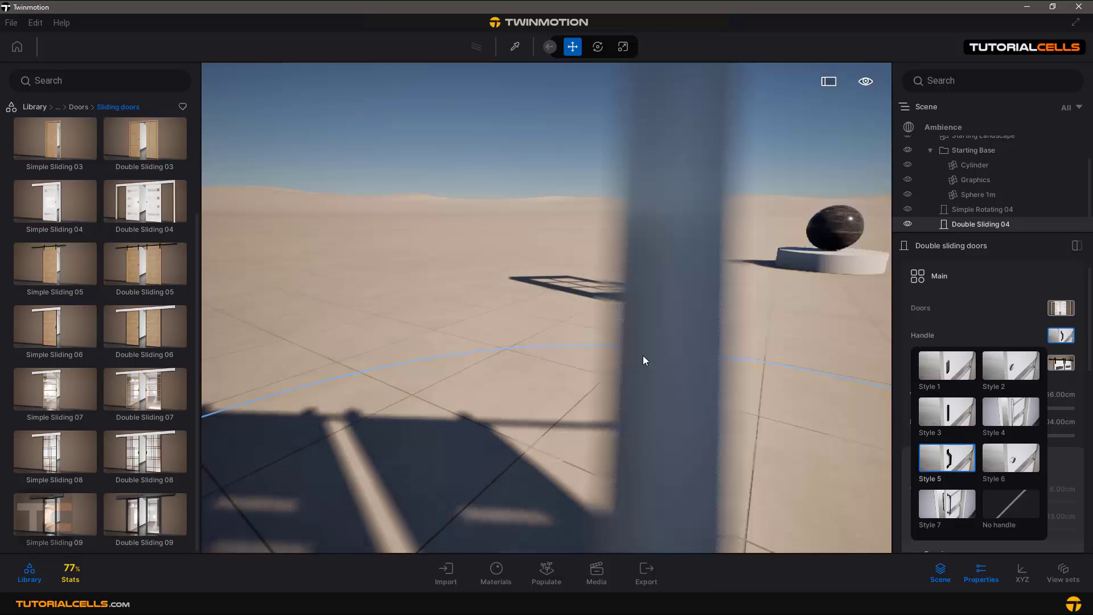
scroll(643, 358, "down", 3)
left_click(947, 504)
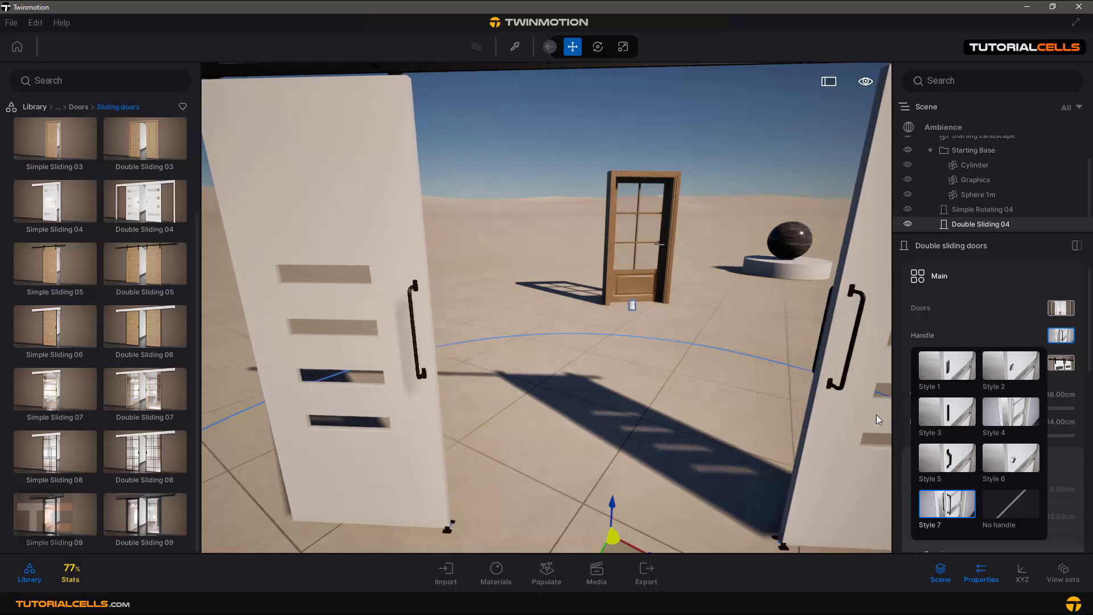
Change the sliding doors' door model to Style 7 and view the result from a distance at an angle
left_click(1062, 312)
scroll(997, 408, "down", 1)
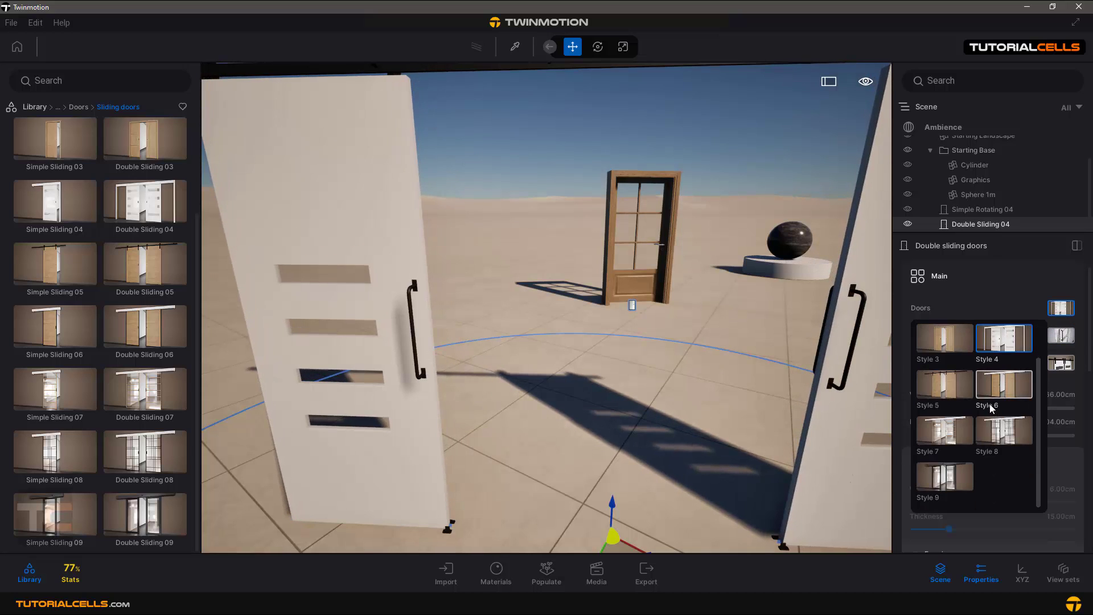
left_click(947, 430)
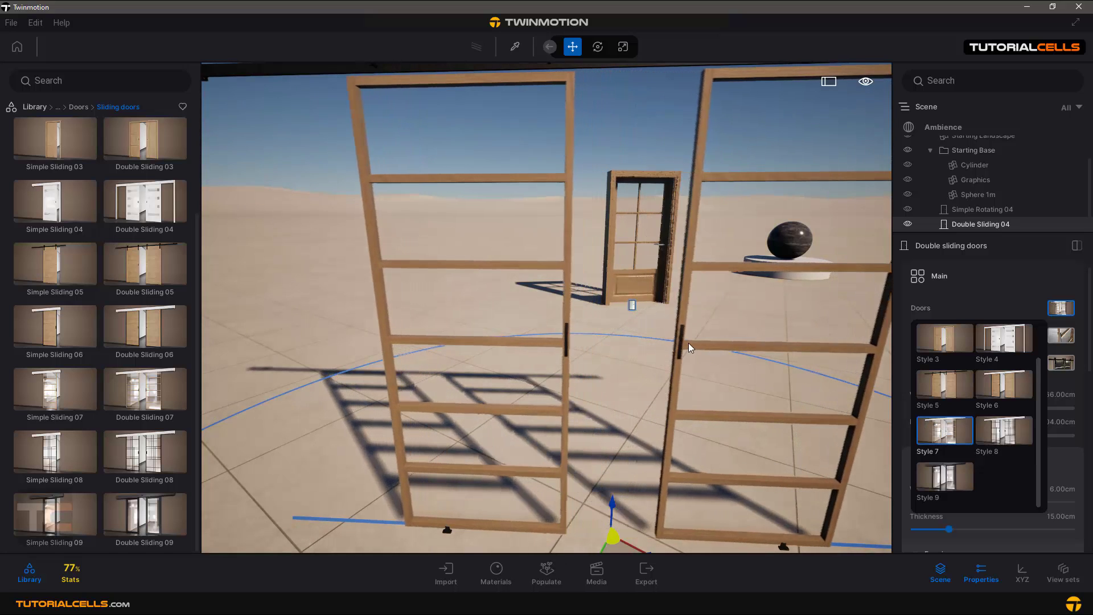
scroll(688, 343, "down", 5)
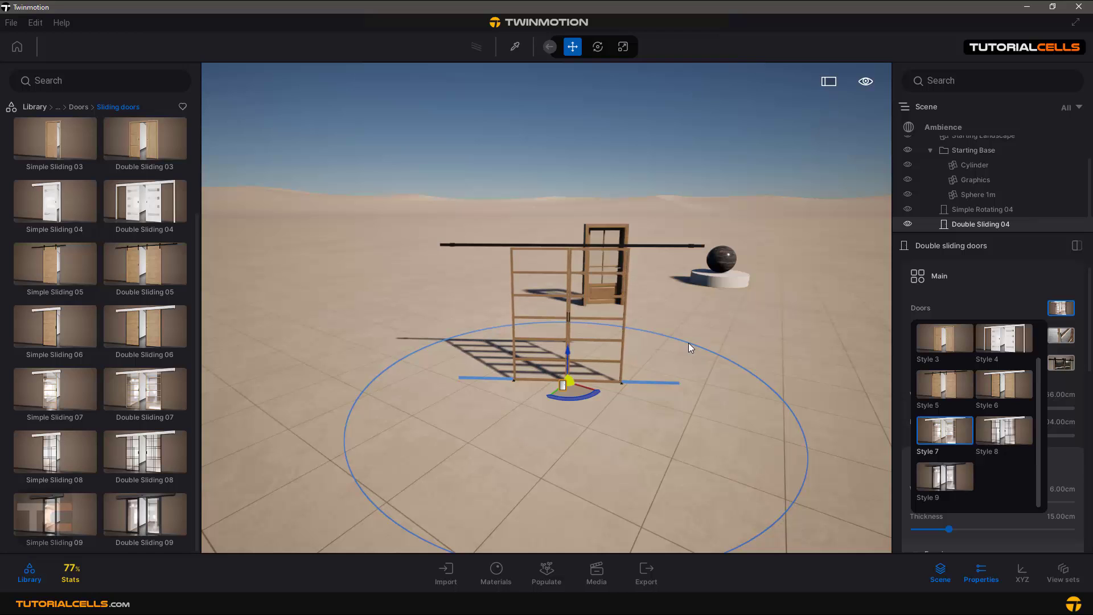
middle_click_drag(668, 324, 584, 326, "shift")
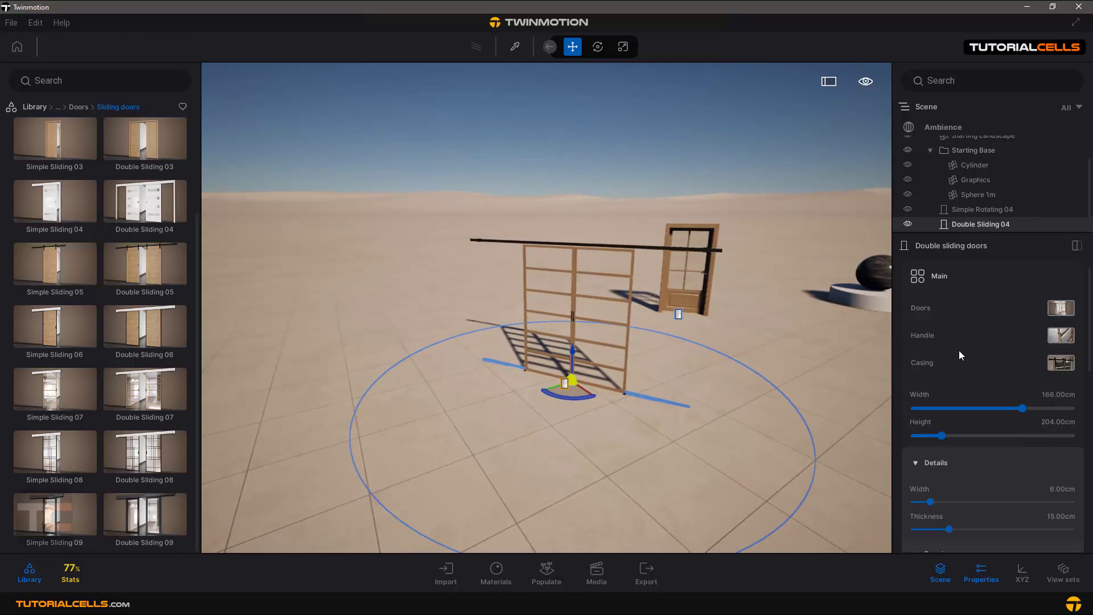
scroll(958, 355, "down", 2)
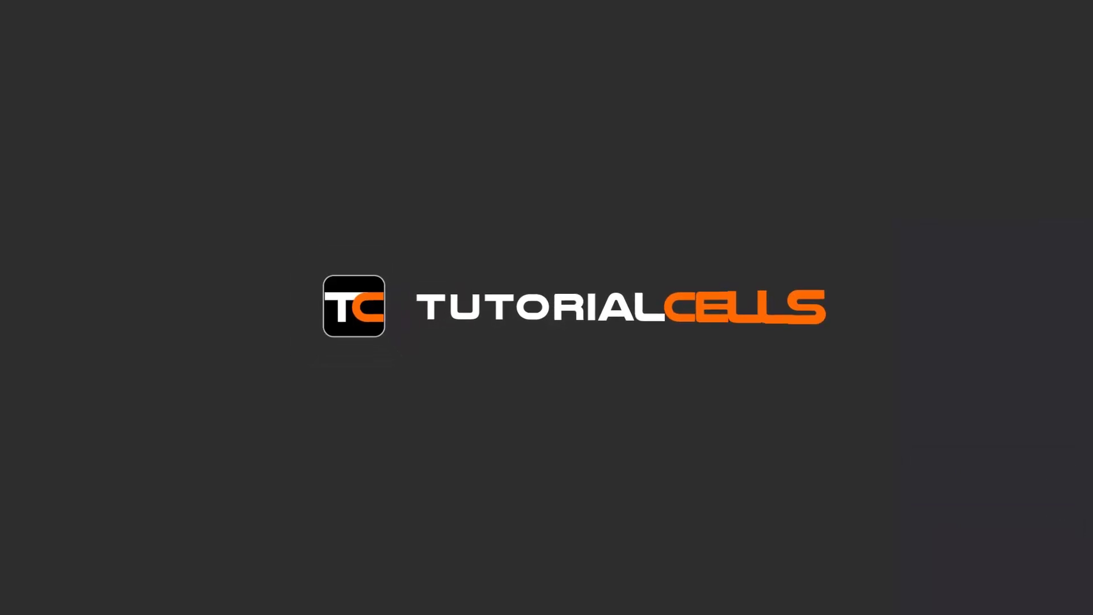